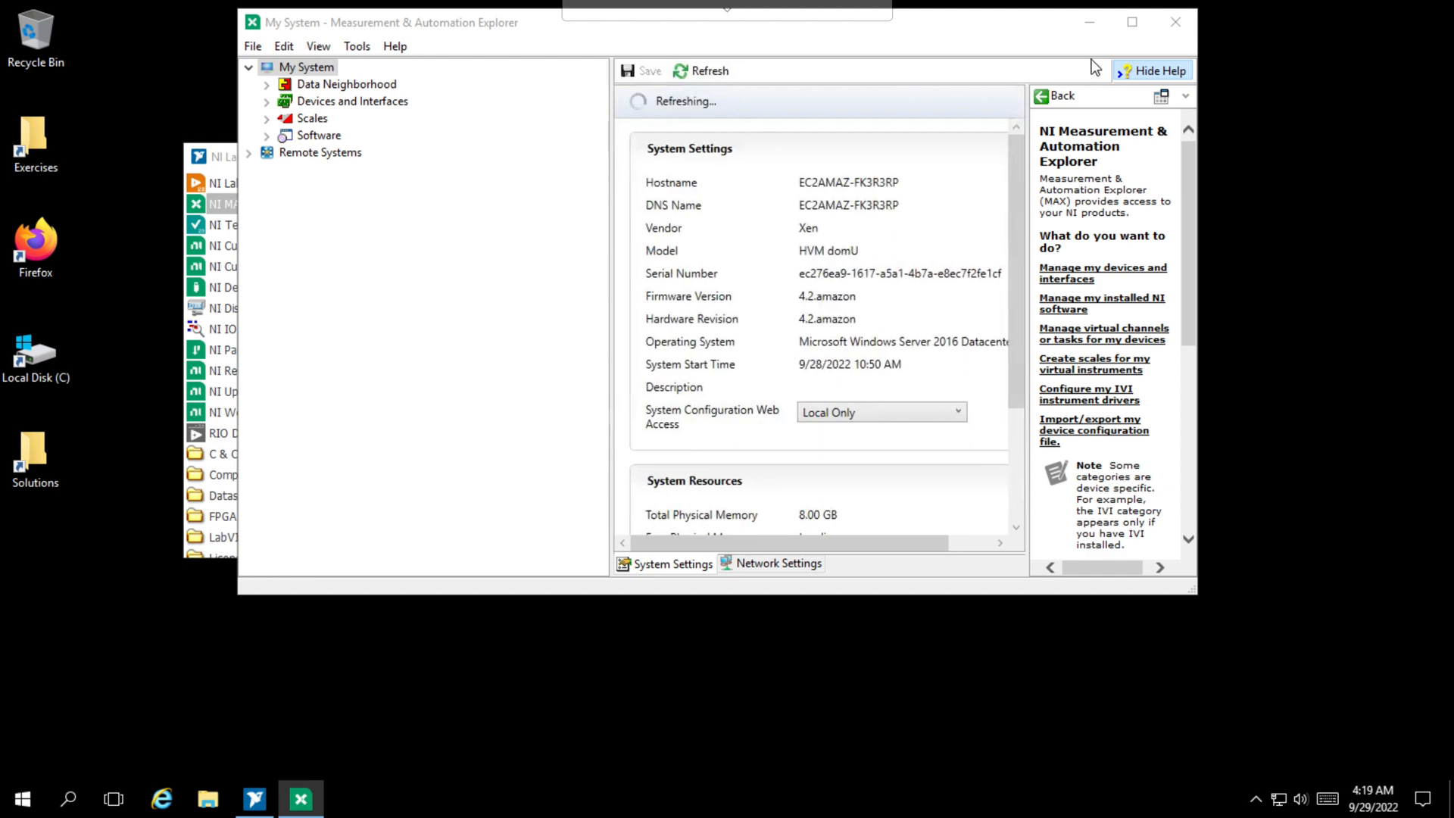
- Format the disk of remote system HIL-Student-8 as admin, preserving the primary network adapter settings and resetting the others
left_click(1133, 29)
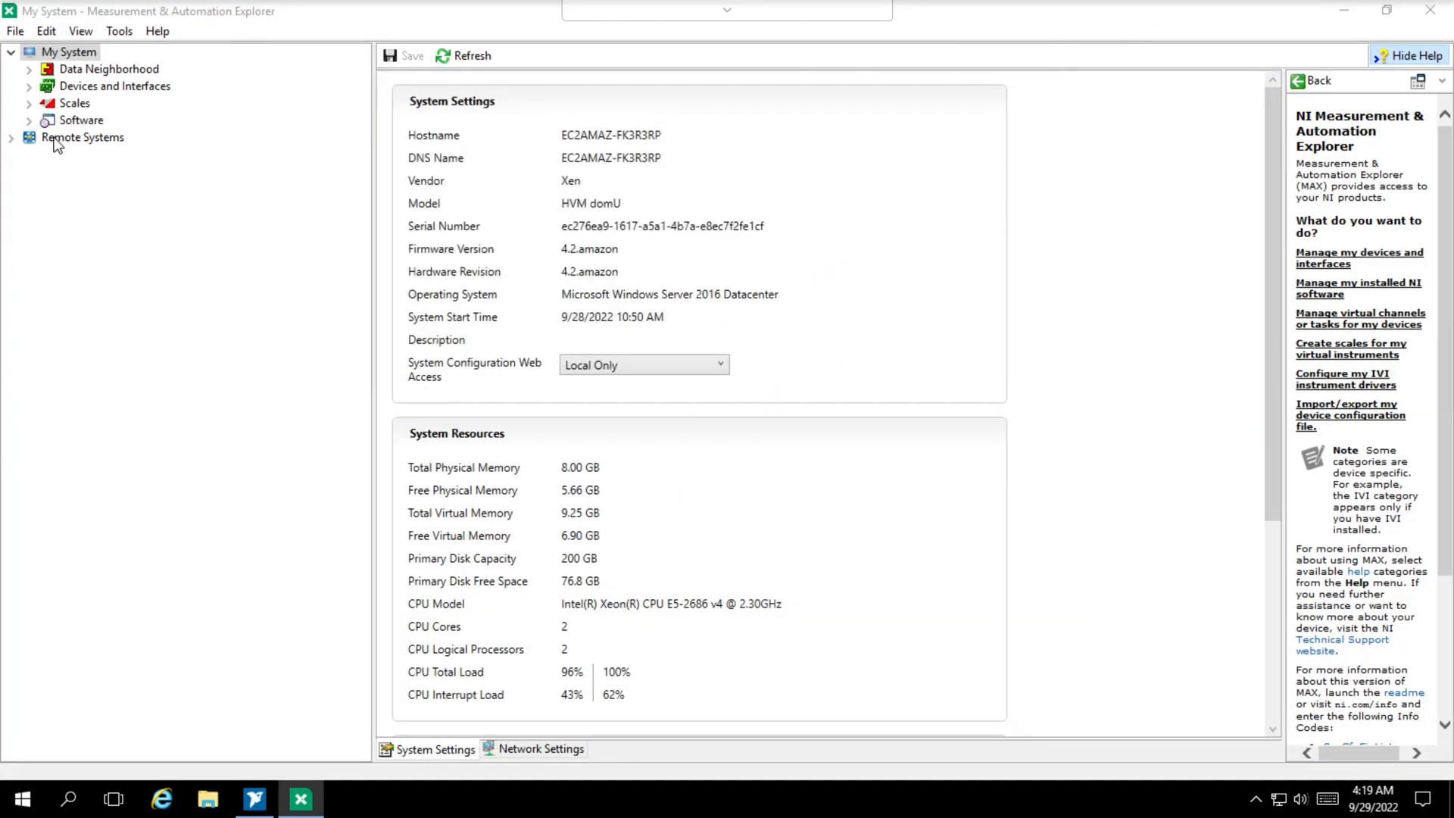
left_click(12, 138)
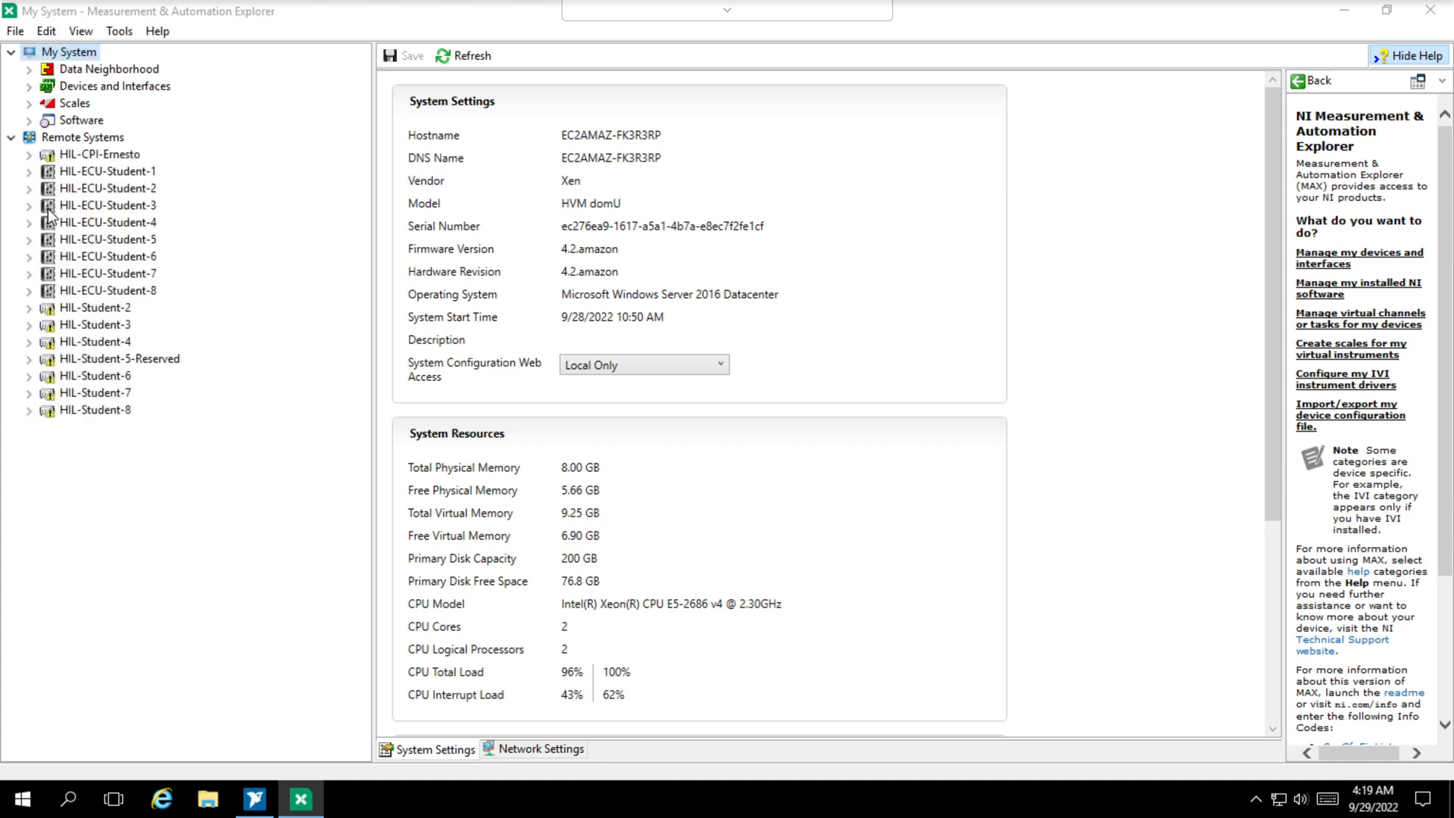
left_click(72, 414)
right_click(76, 418)
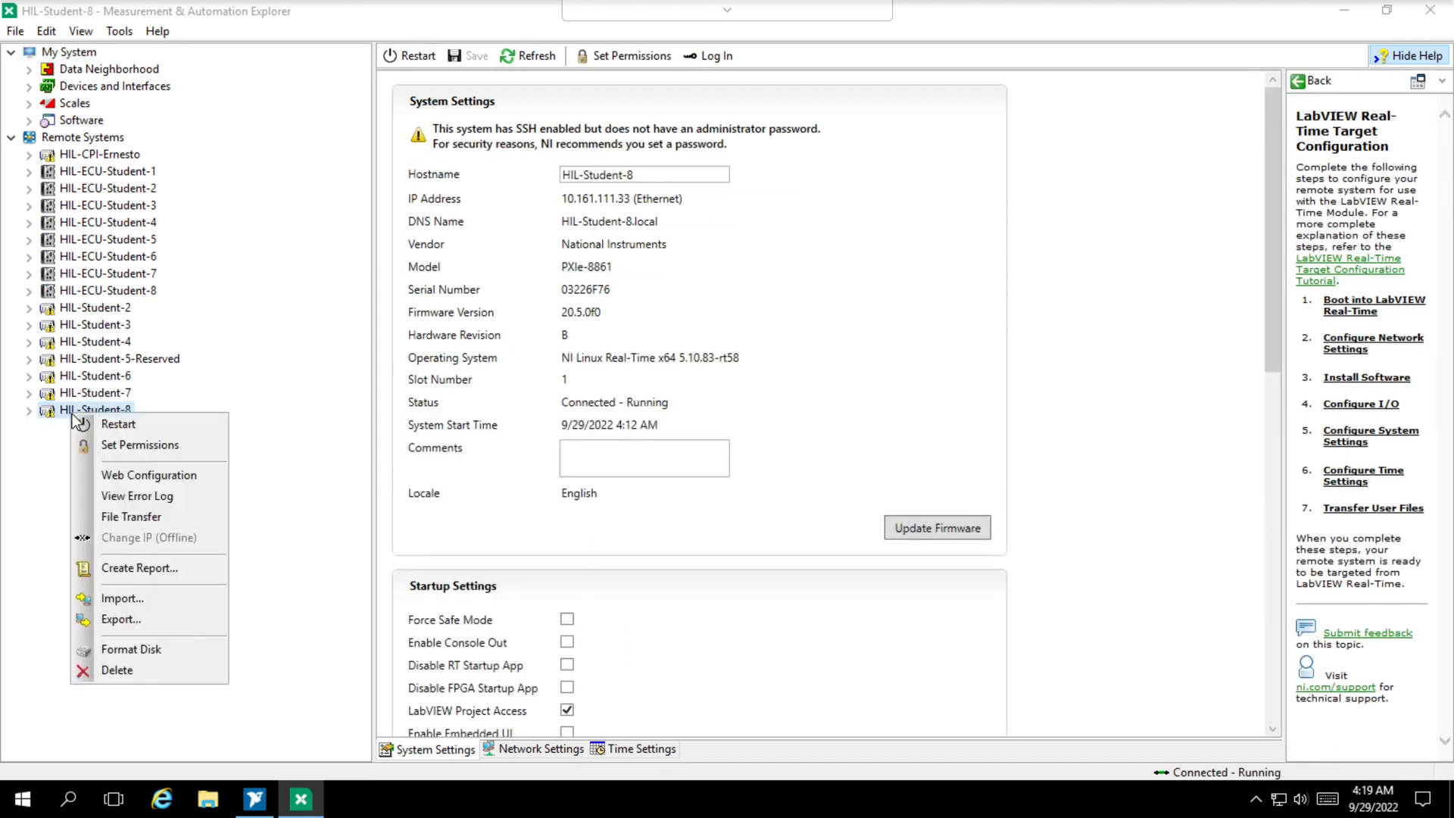
left_click(122, 649)
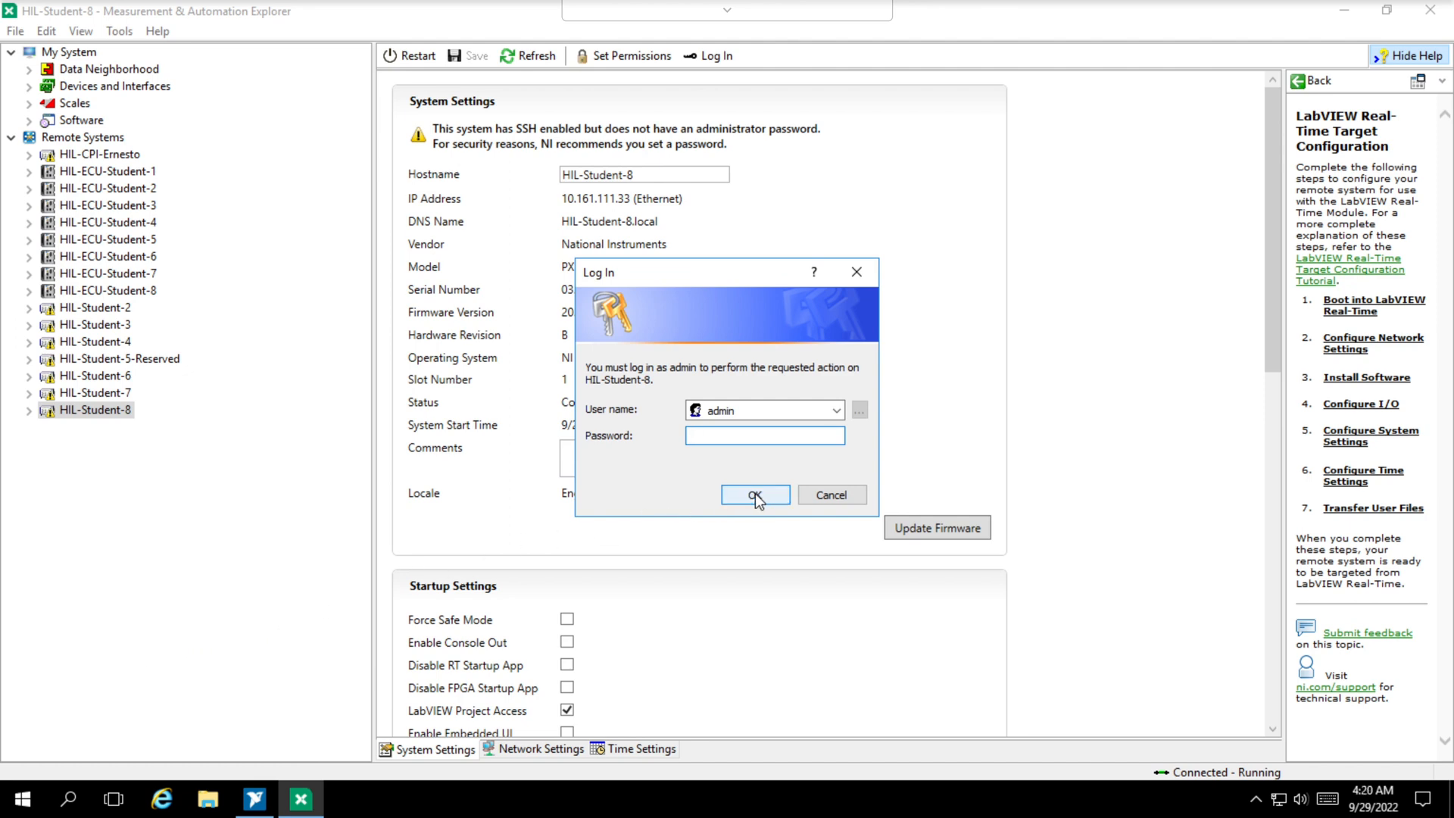
left_click(755, 493)
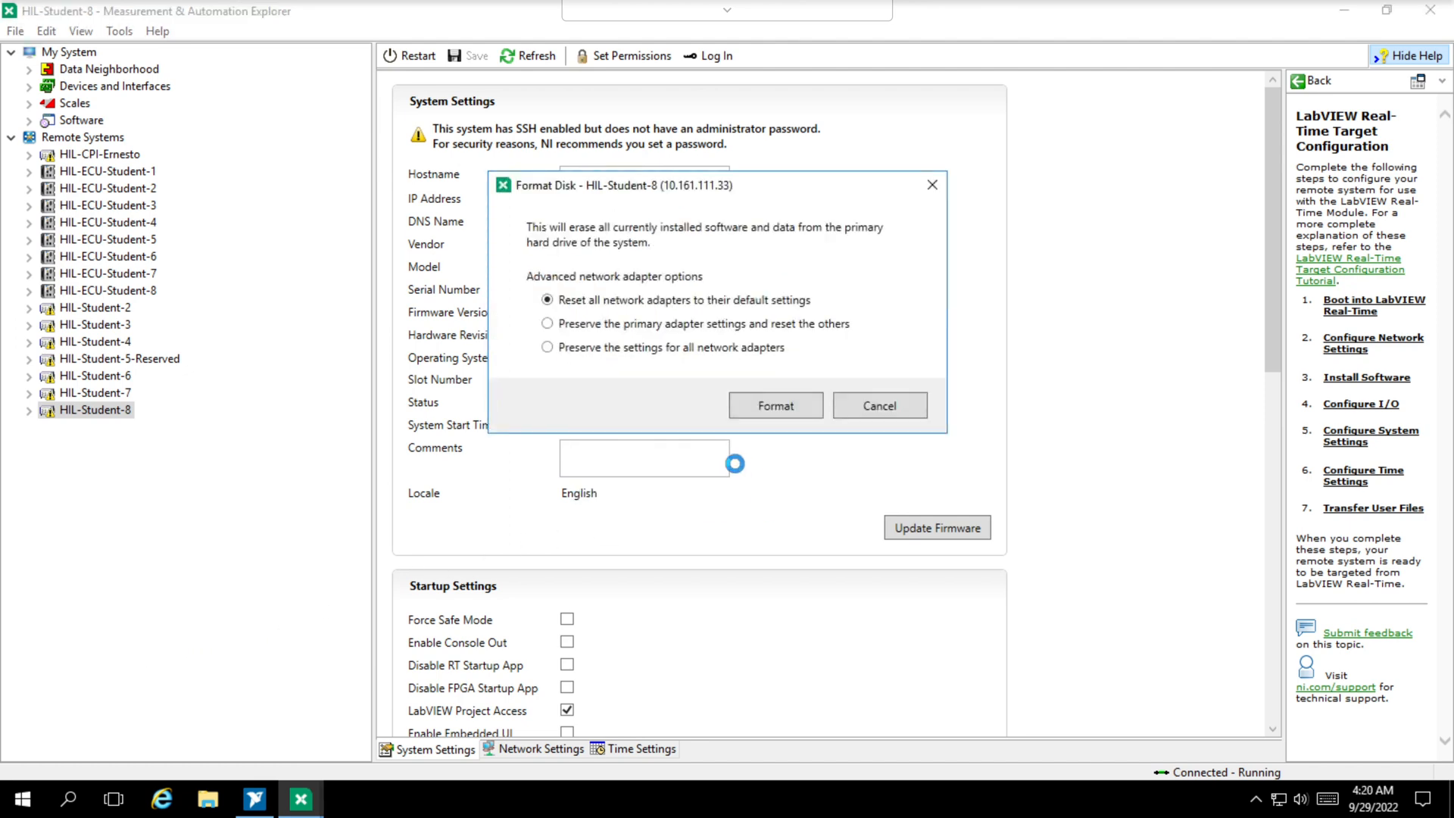
left_click(551, 325)
left_click(757, 405)
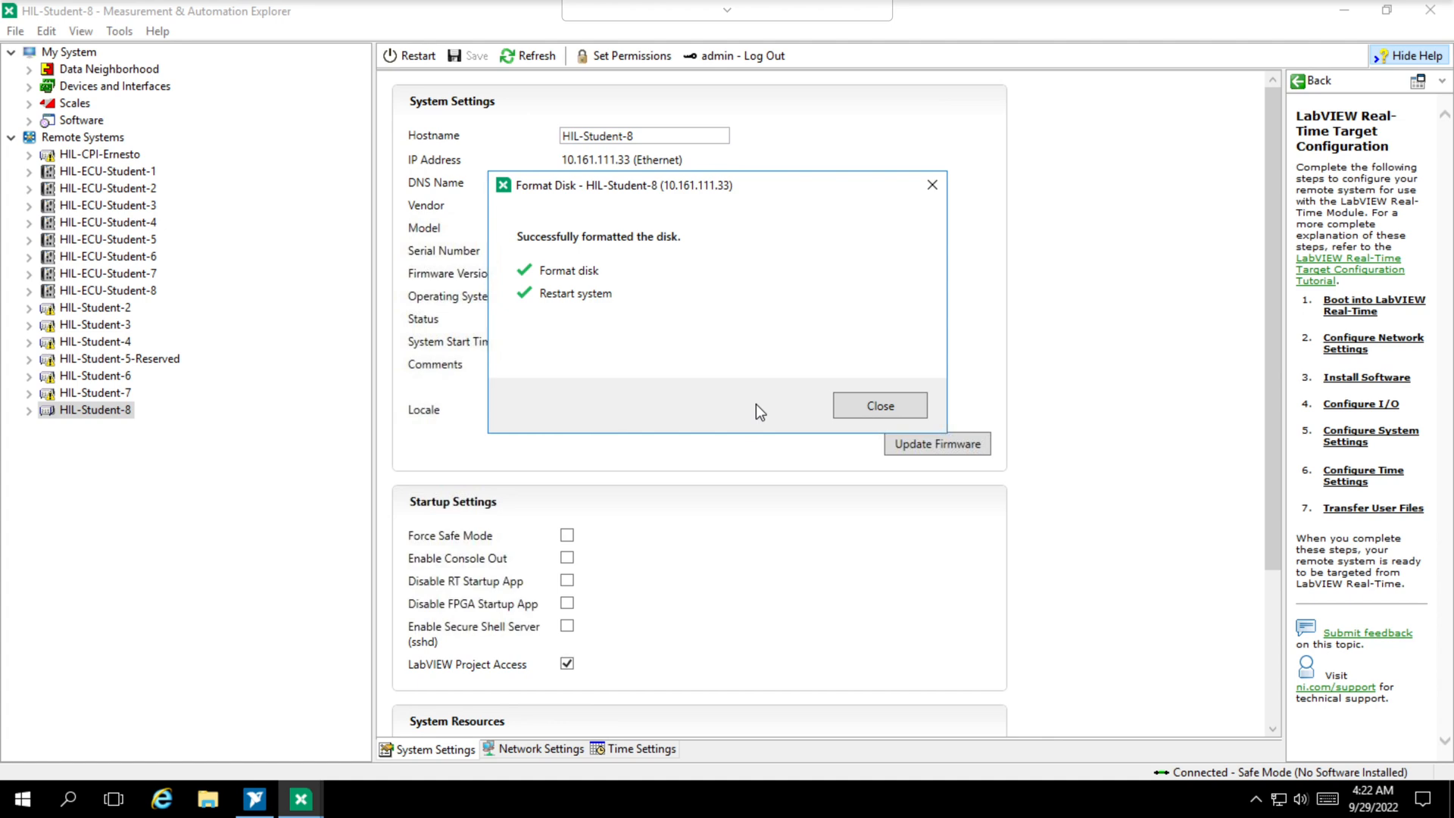
left_click(854, 412)
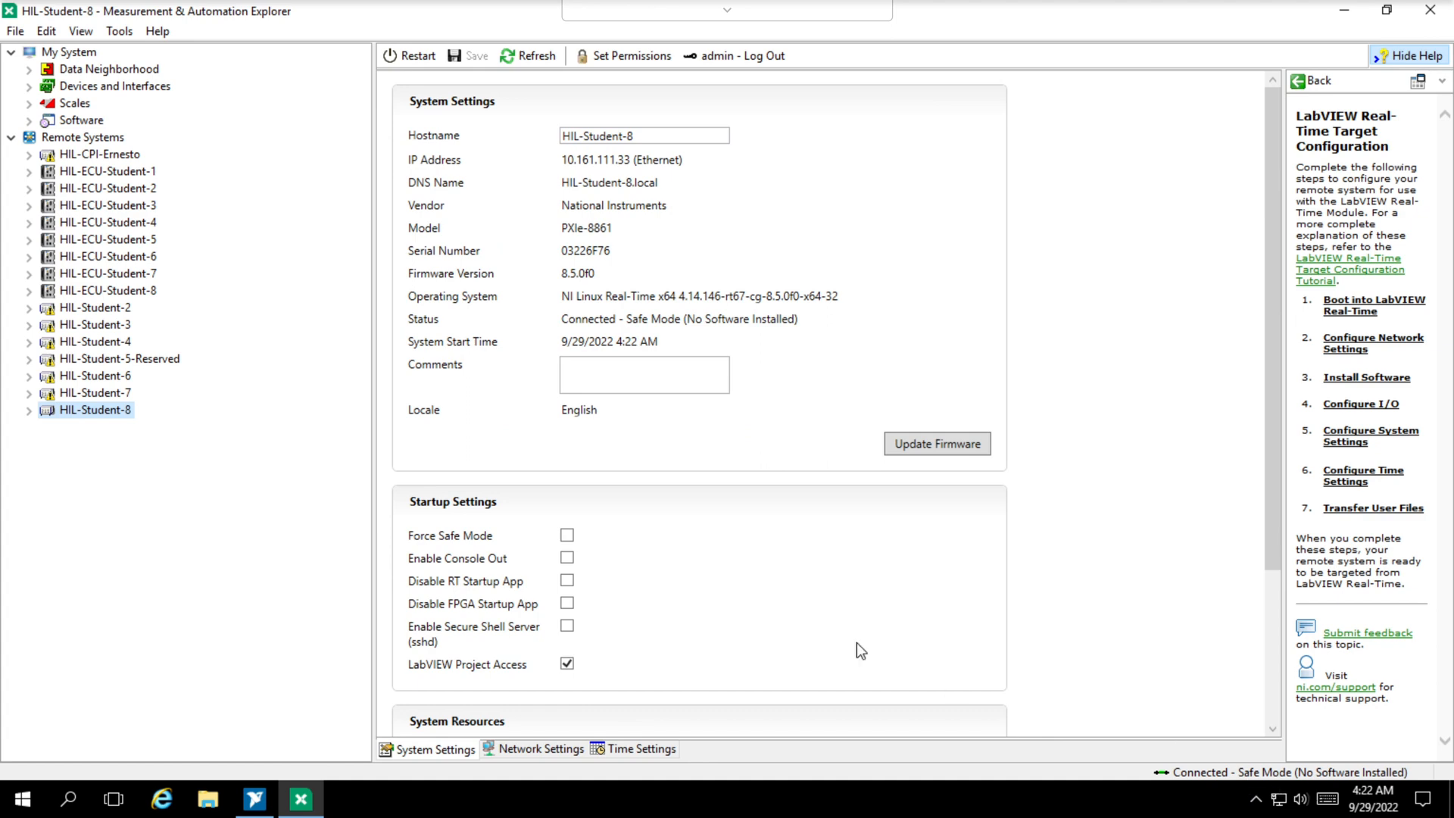
- Start adding software to HIL-Student-8 and install the base system image Linux RT System Image 21.5
left_click(30, 411)
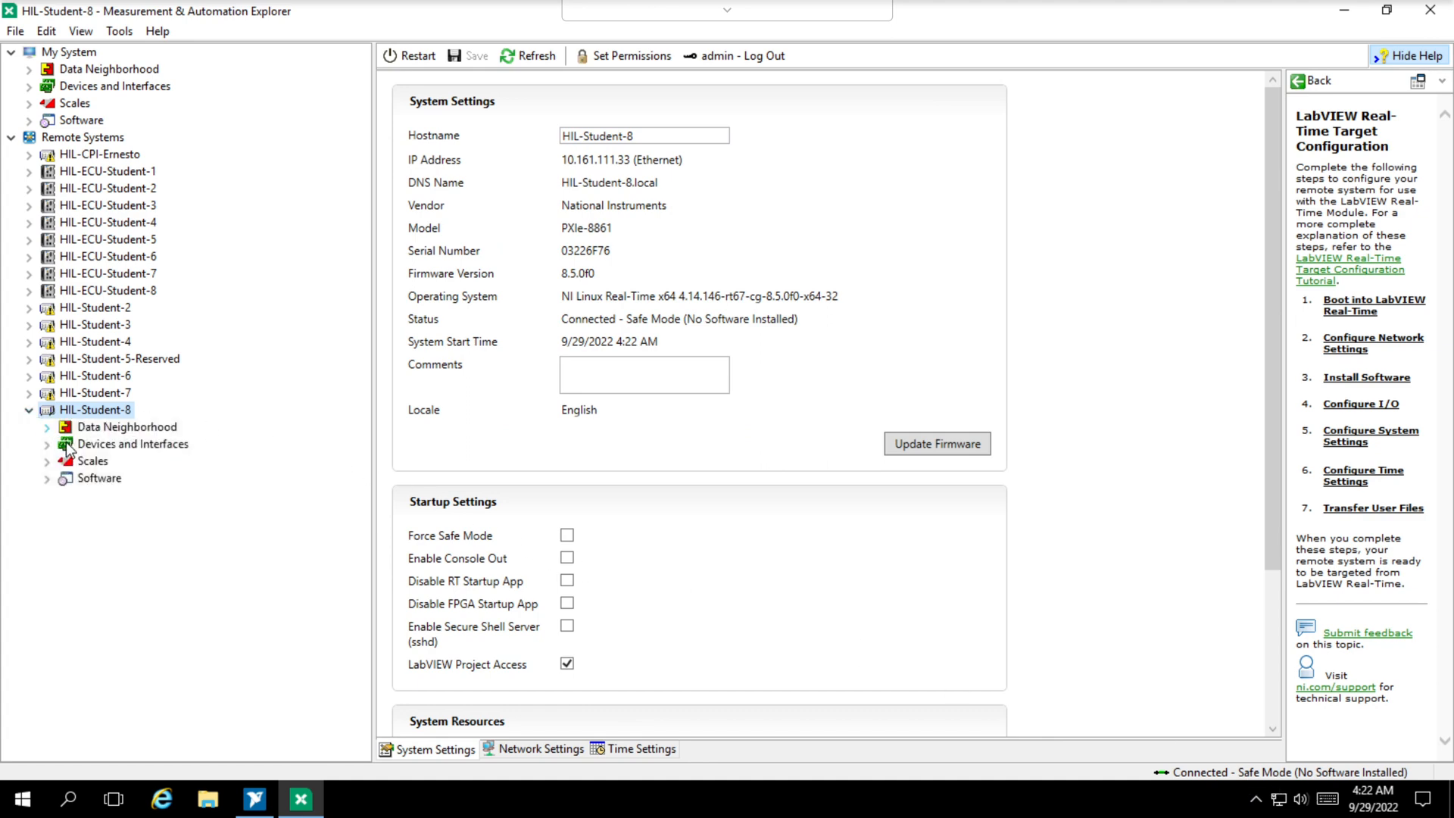
right_click(74, 482)
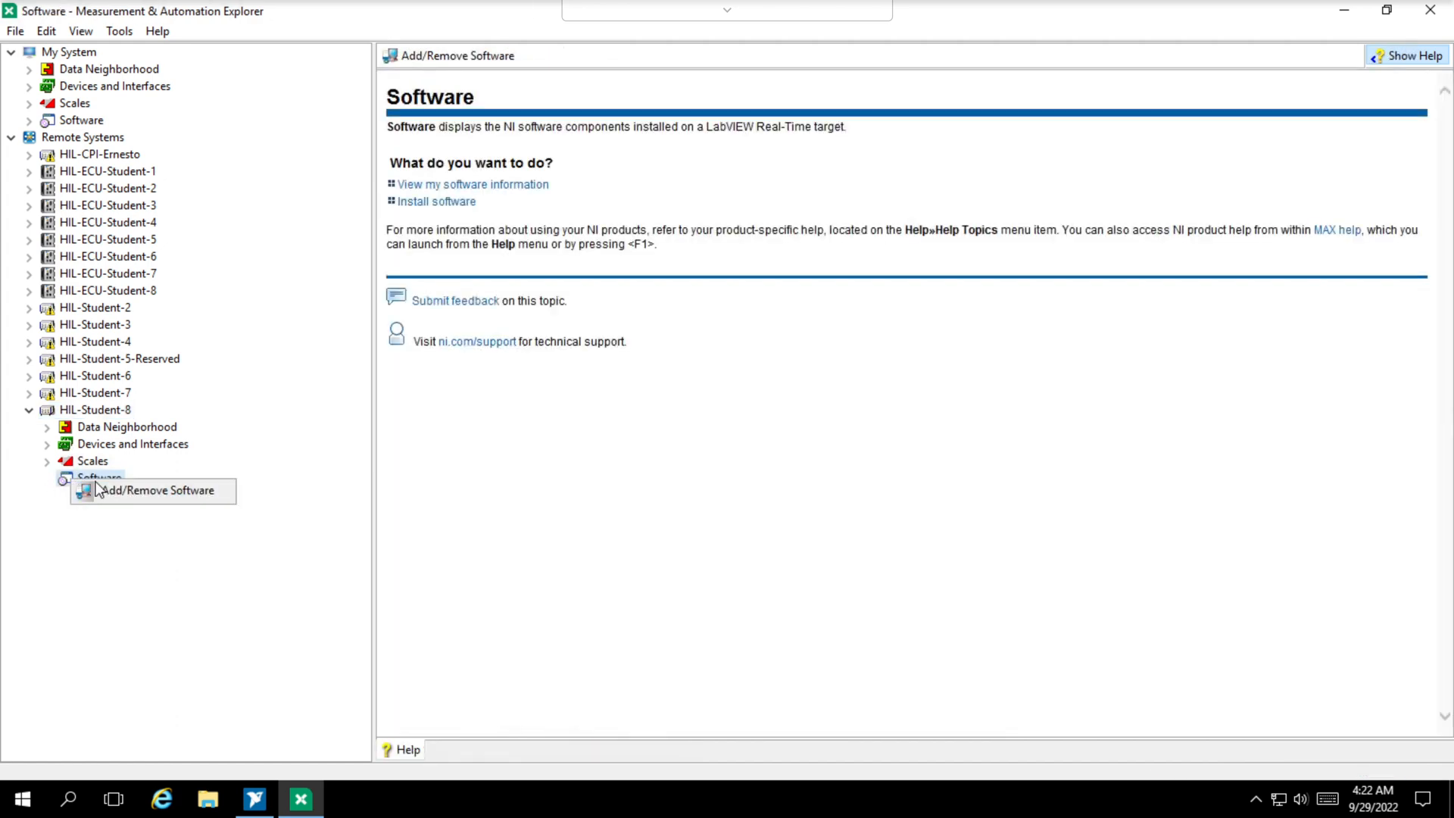
left_click(139, 489)
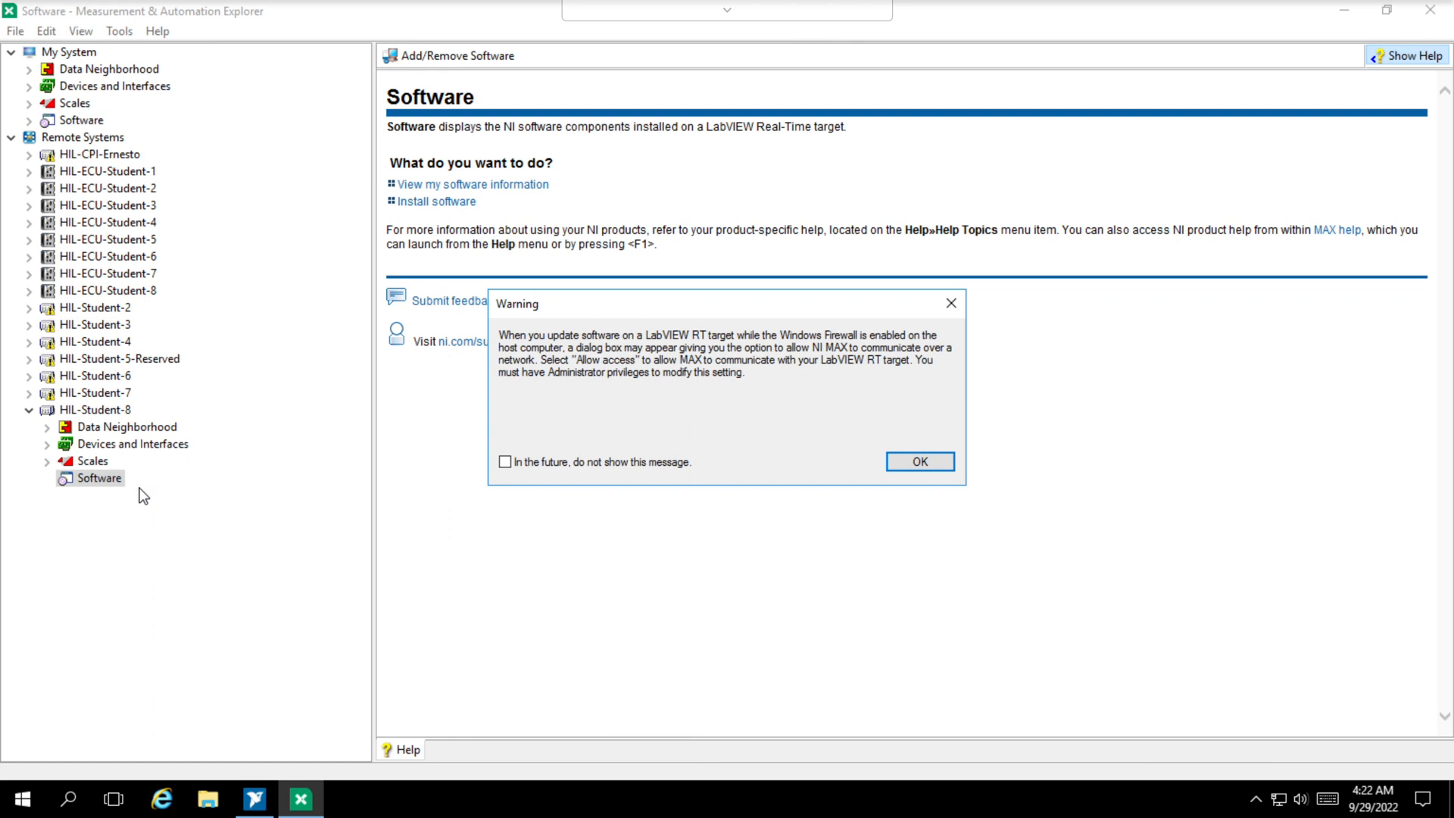
left_click(915, 463)
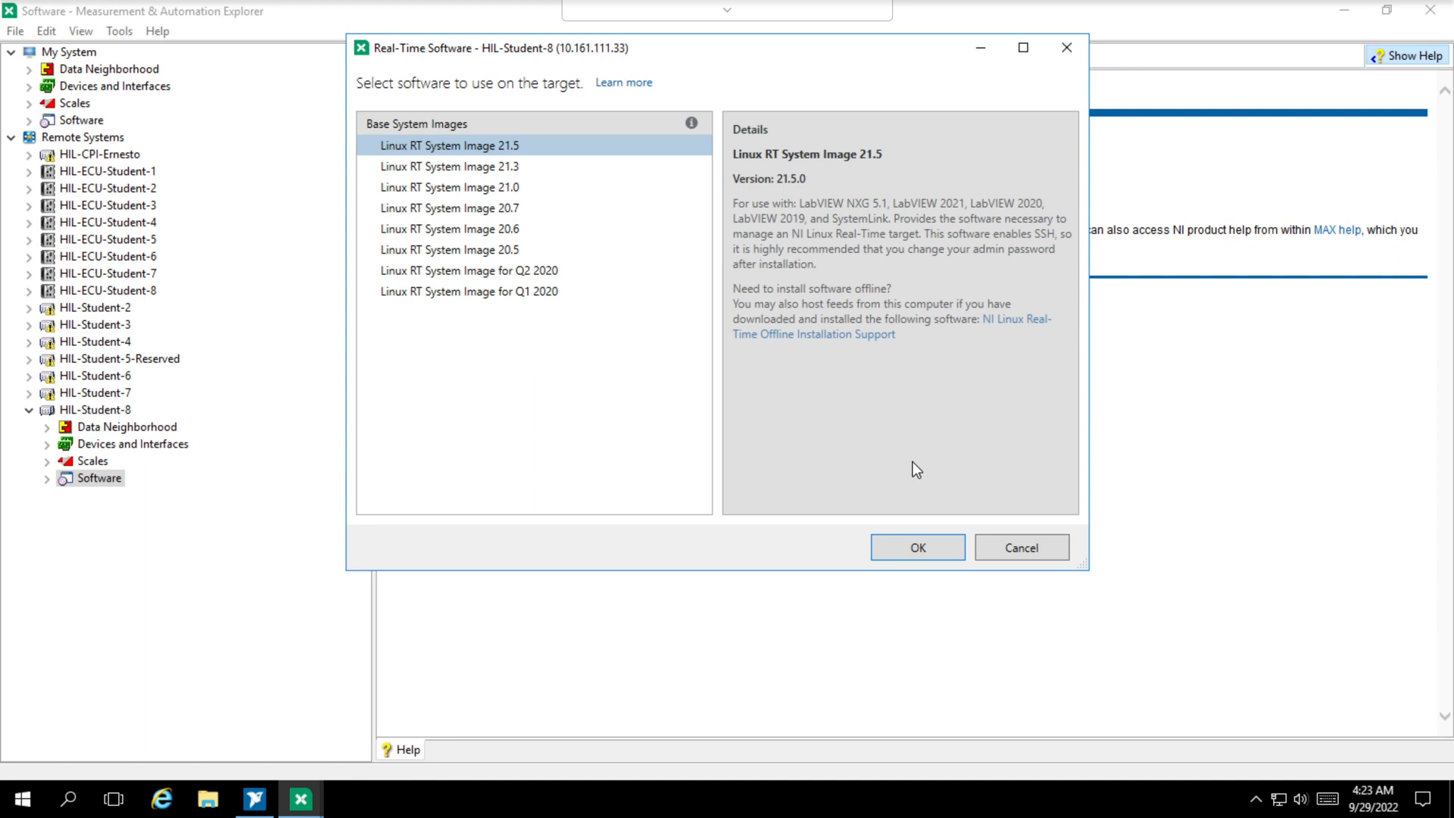
left_click(928, 554)
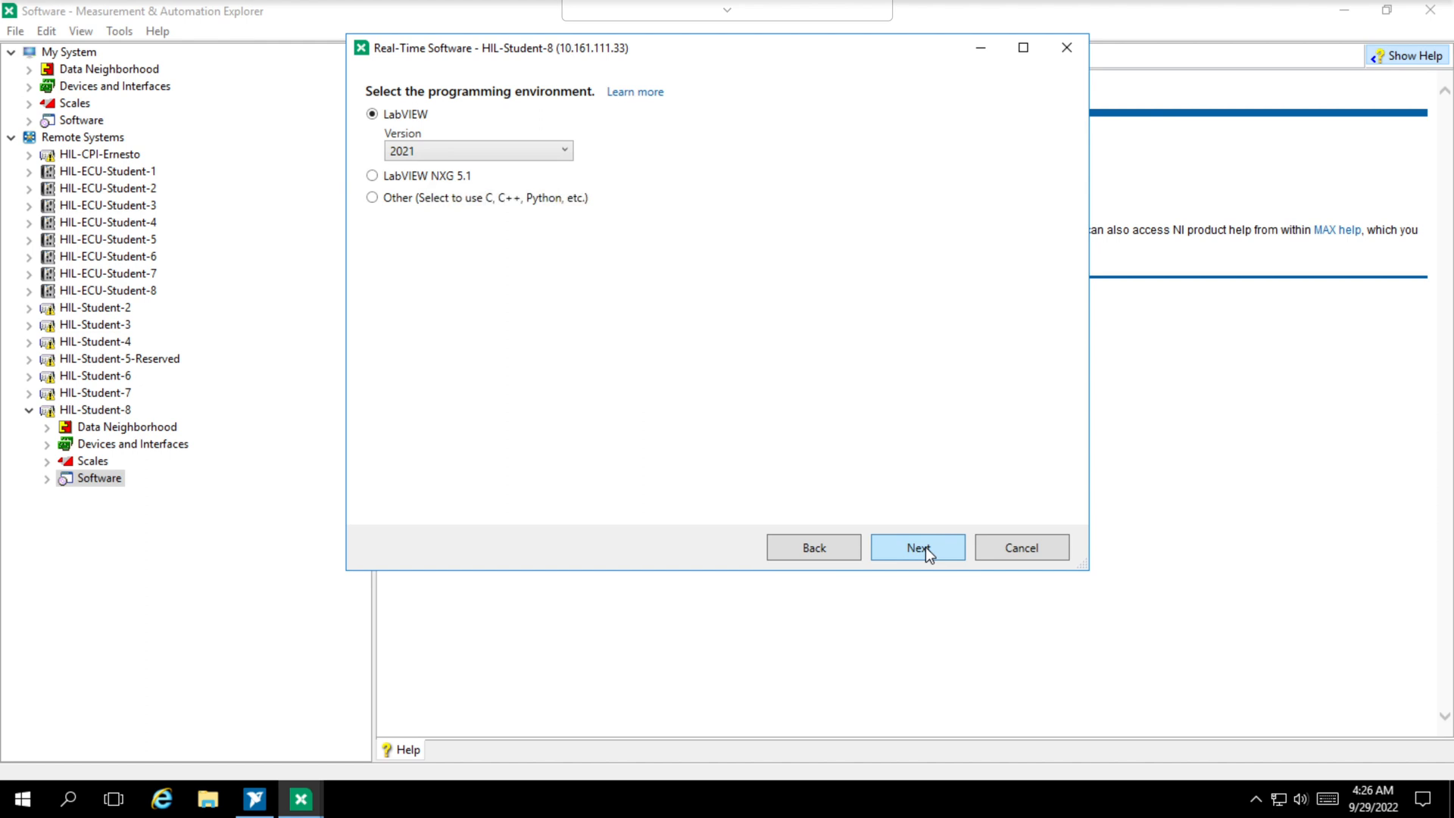
- Choose LabVIEW version 2020 as the programming environment for the target
left_click(564, 151)
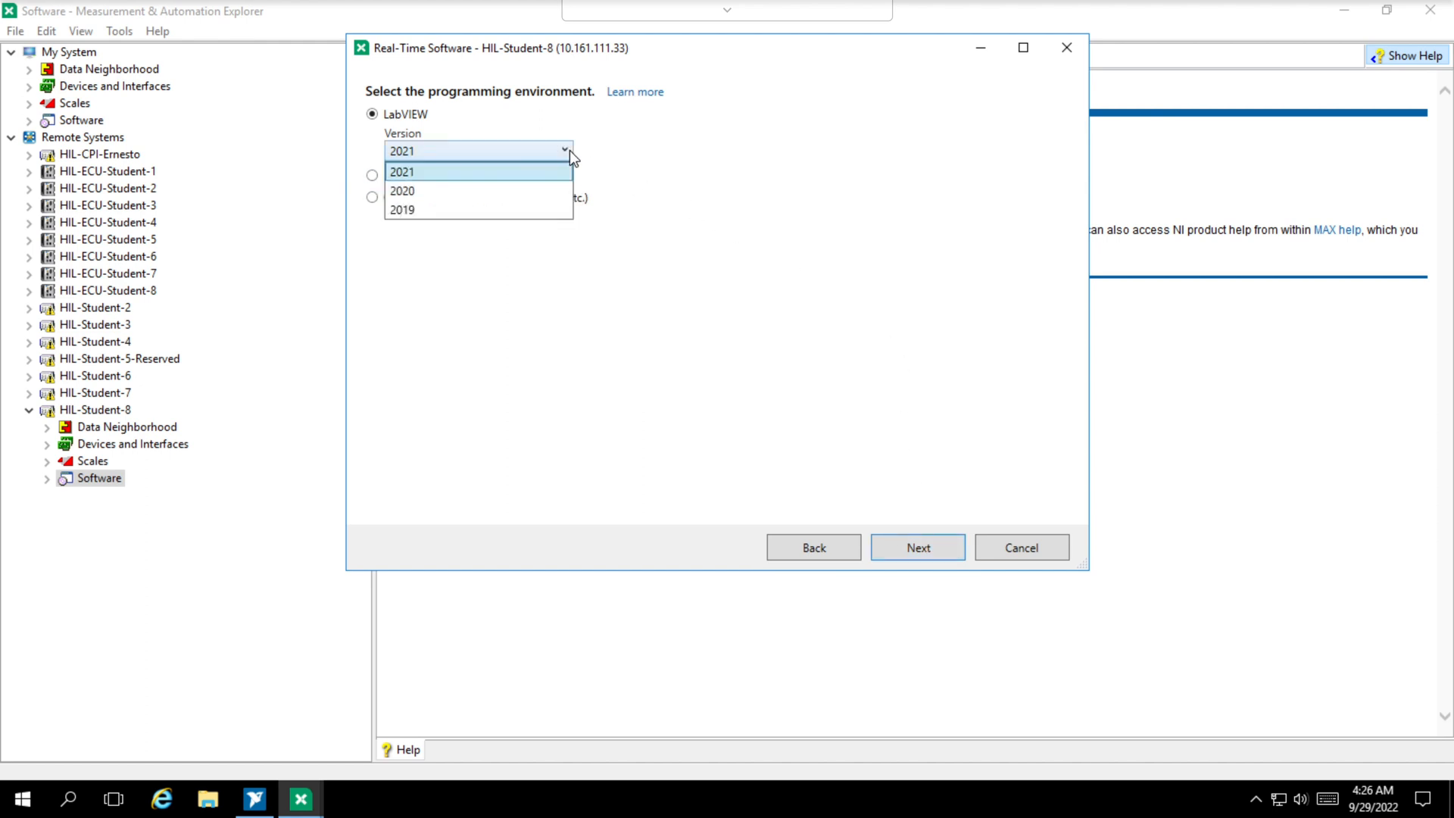
left_click(538, 191)
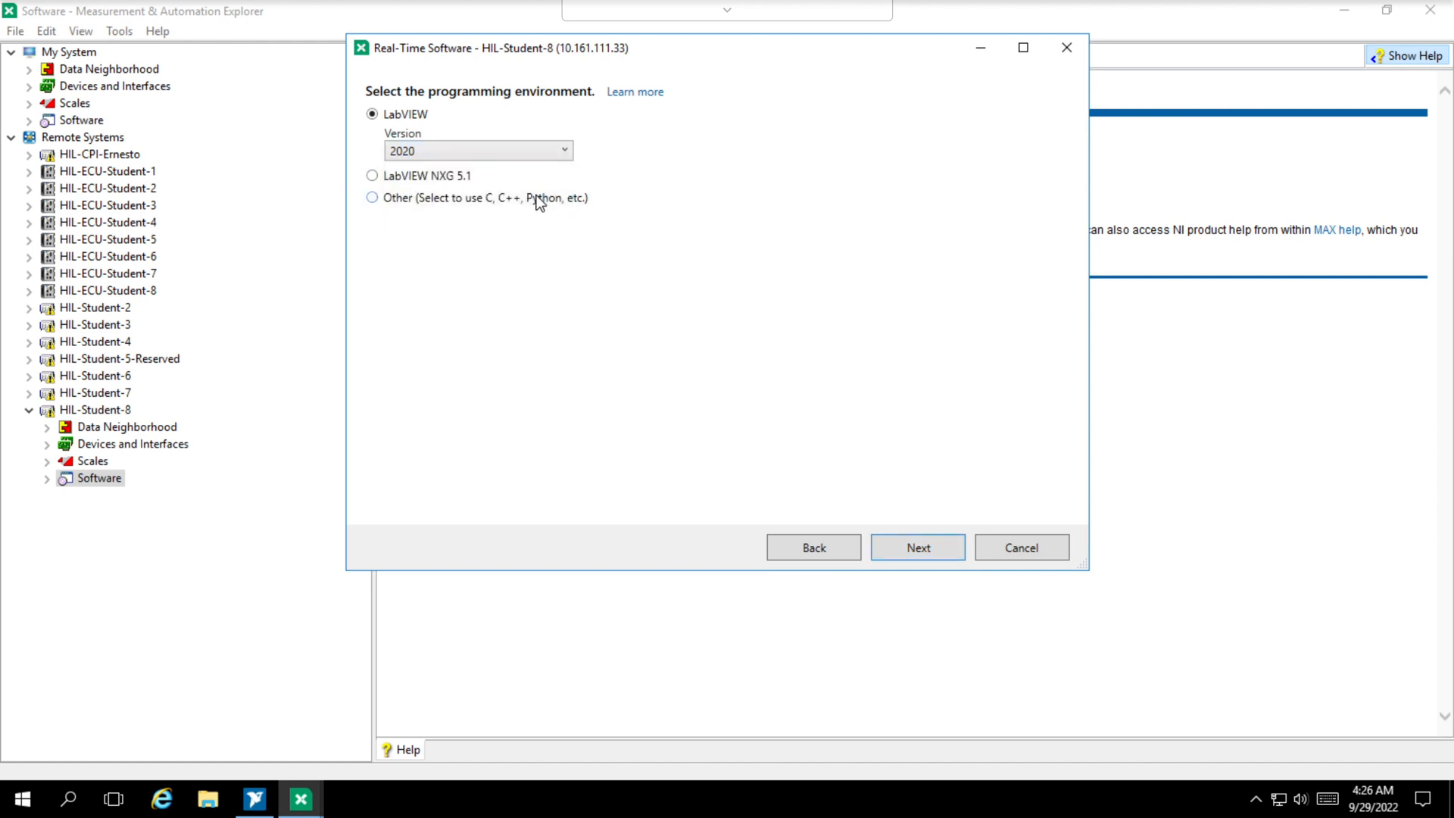
left_click(899, 551)
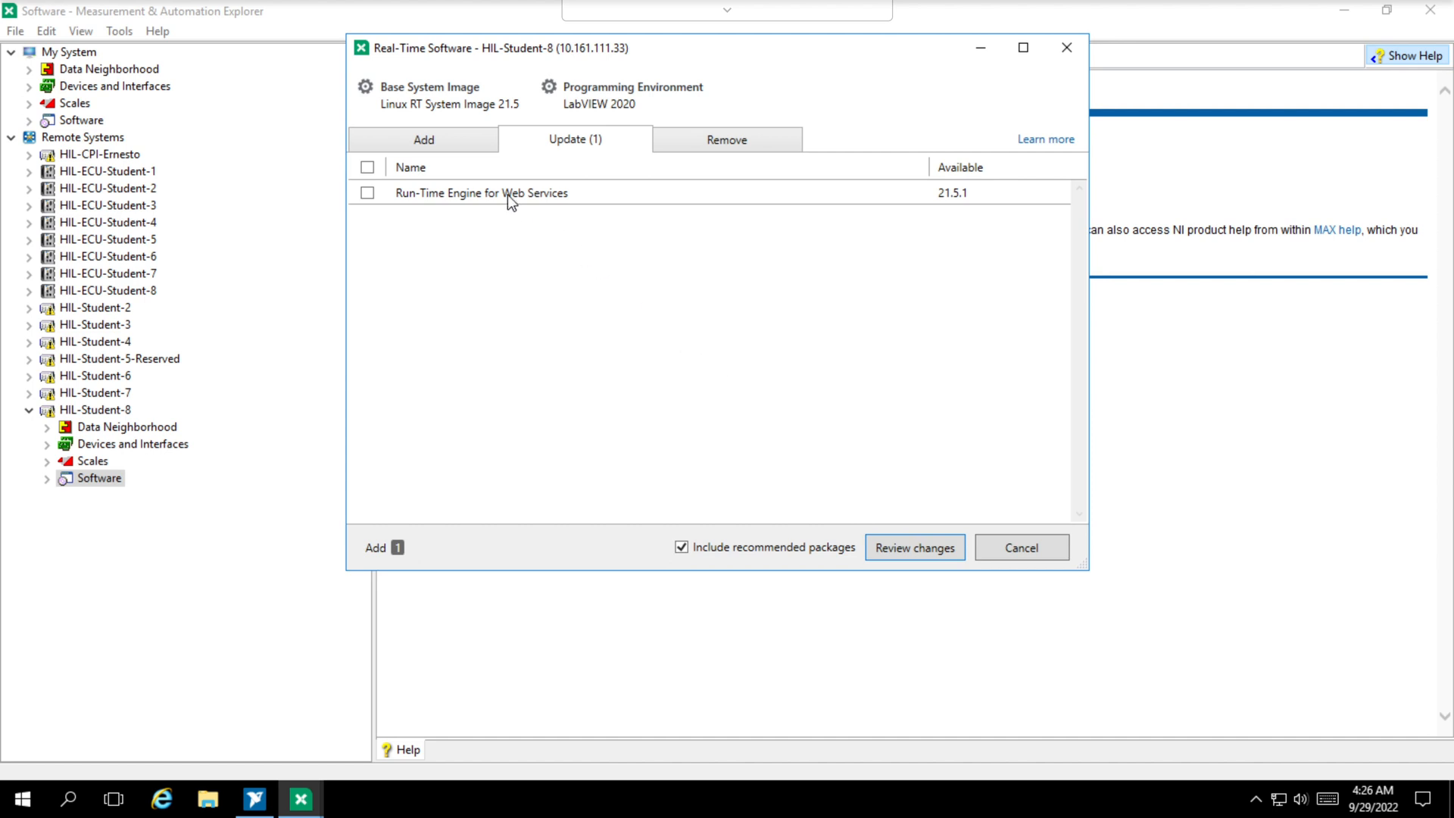
- Add NI VeriStand Engine 20.6.0 to the LabVIEW Real-Time selection and install the packages with their recommended ones on the target
left_click(435, 143)
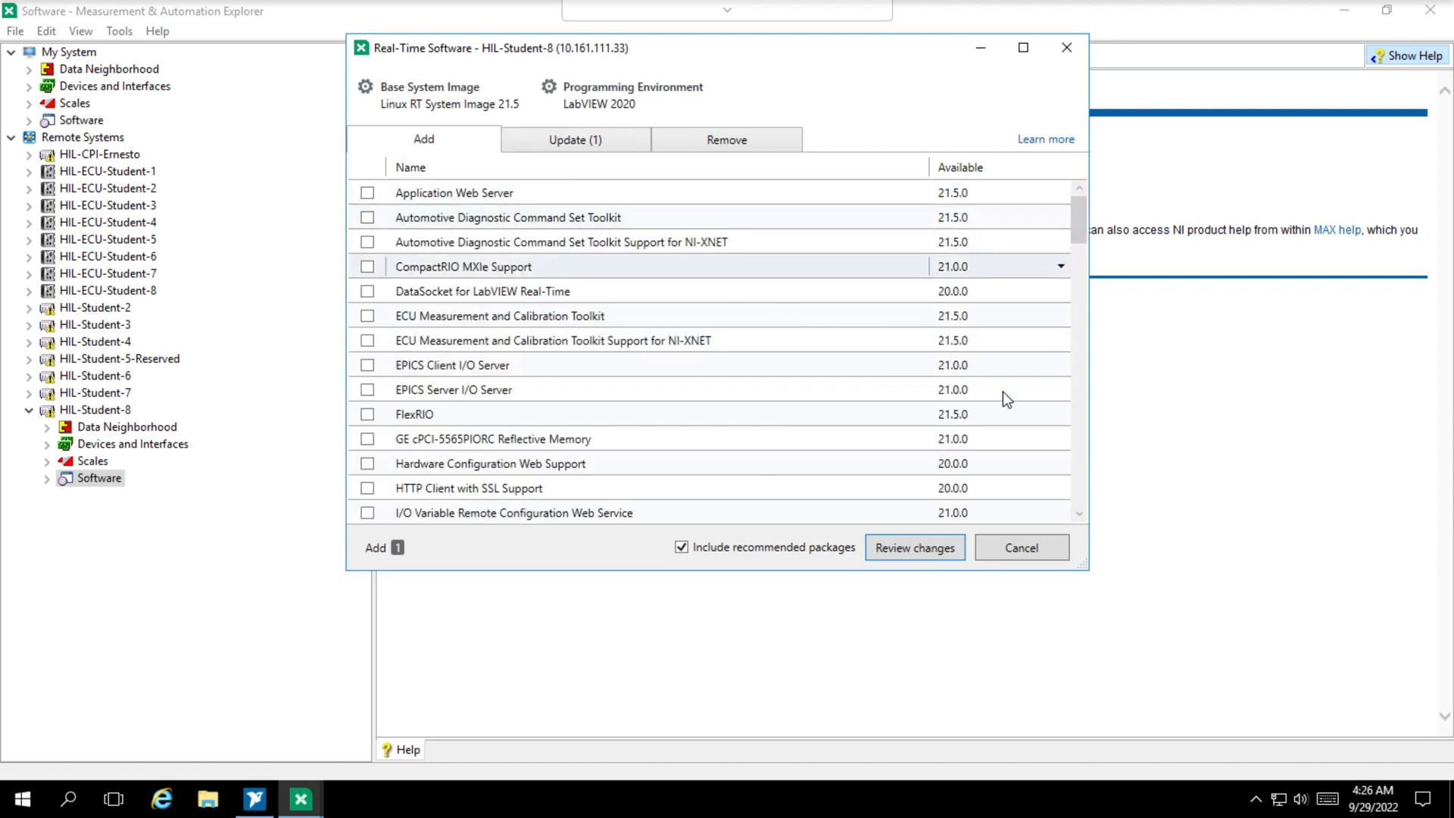
left_click(1079, 435)
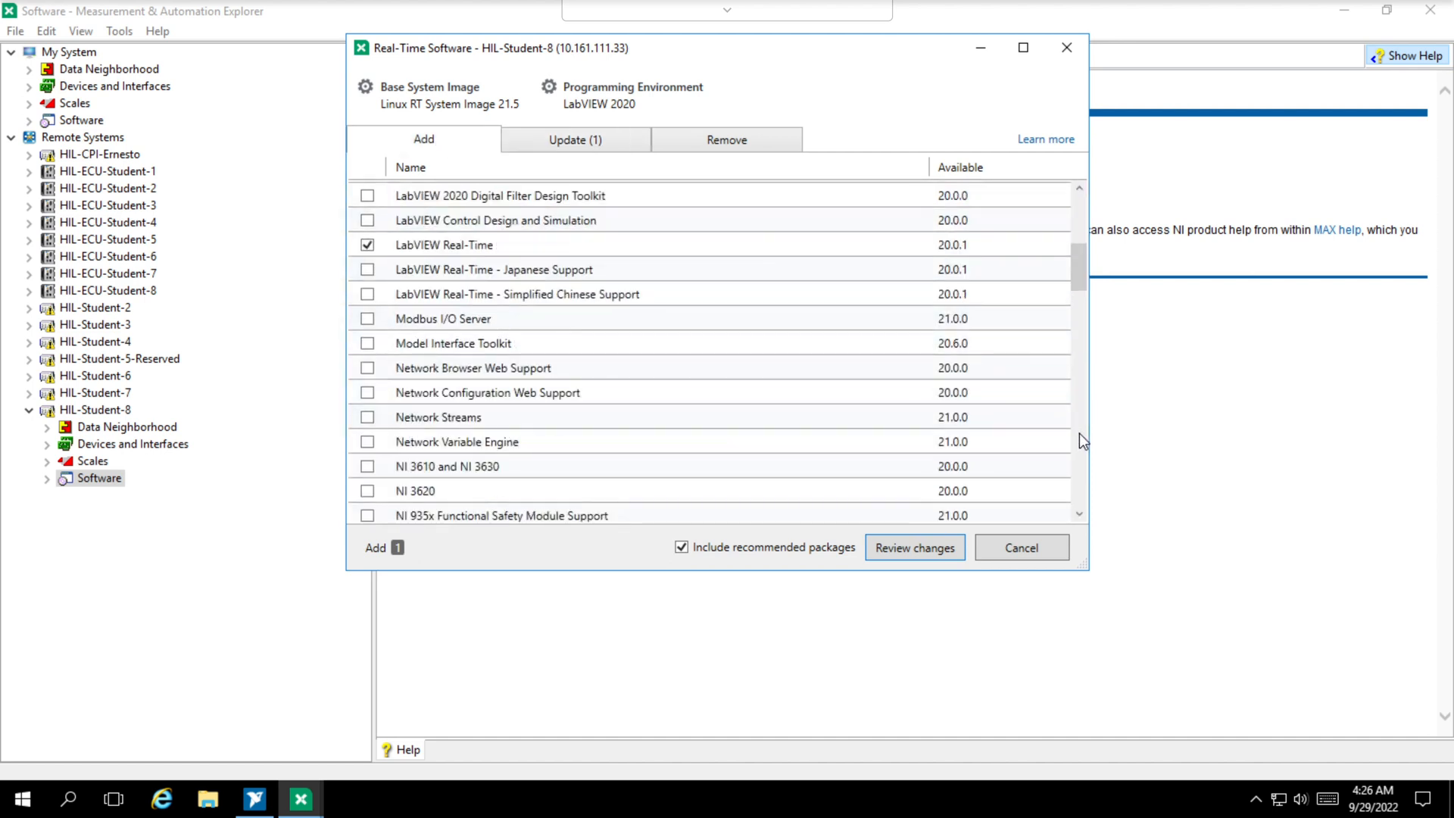
left_click(1079, 434)
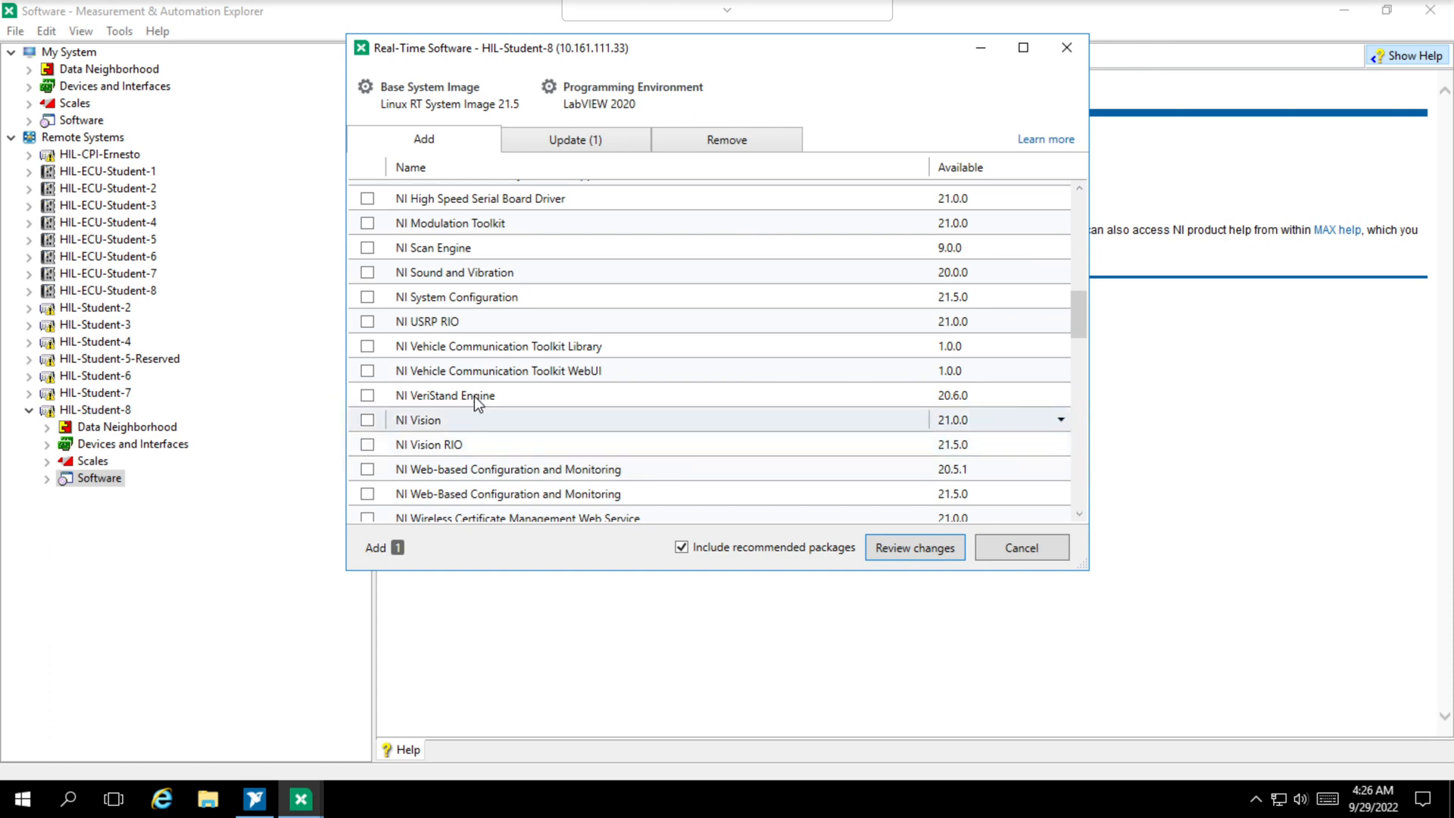
left_click(368, 396)
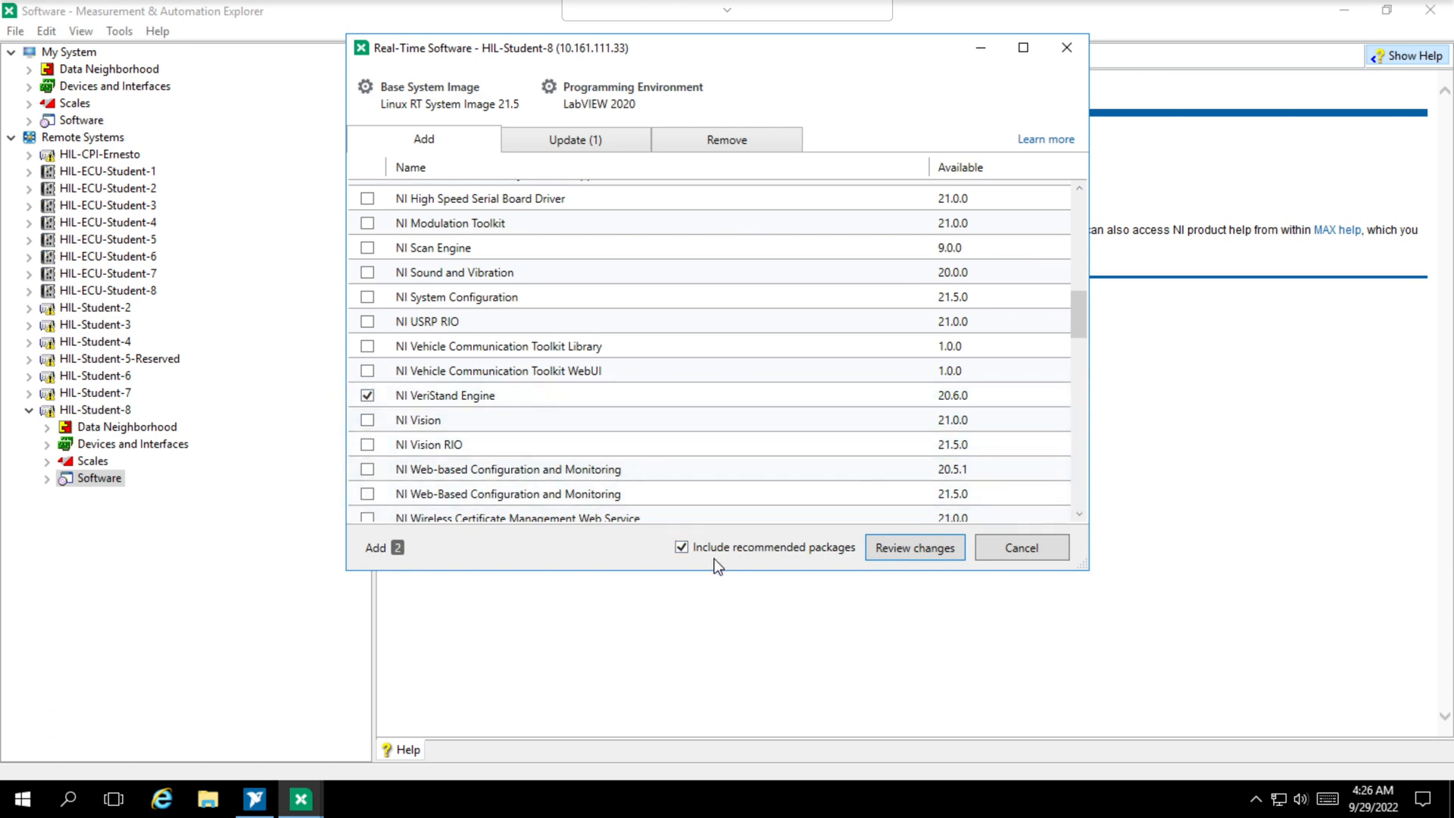
left_click(909, 559)
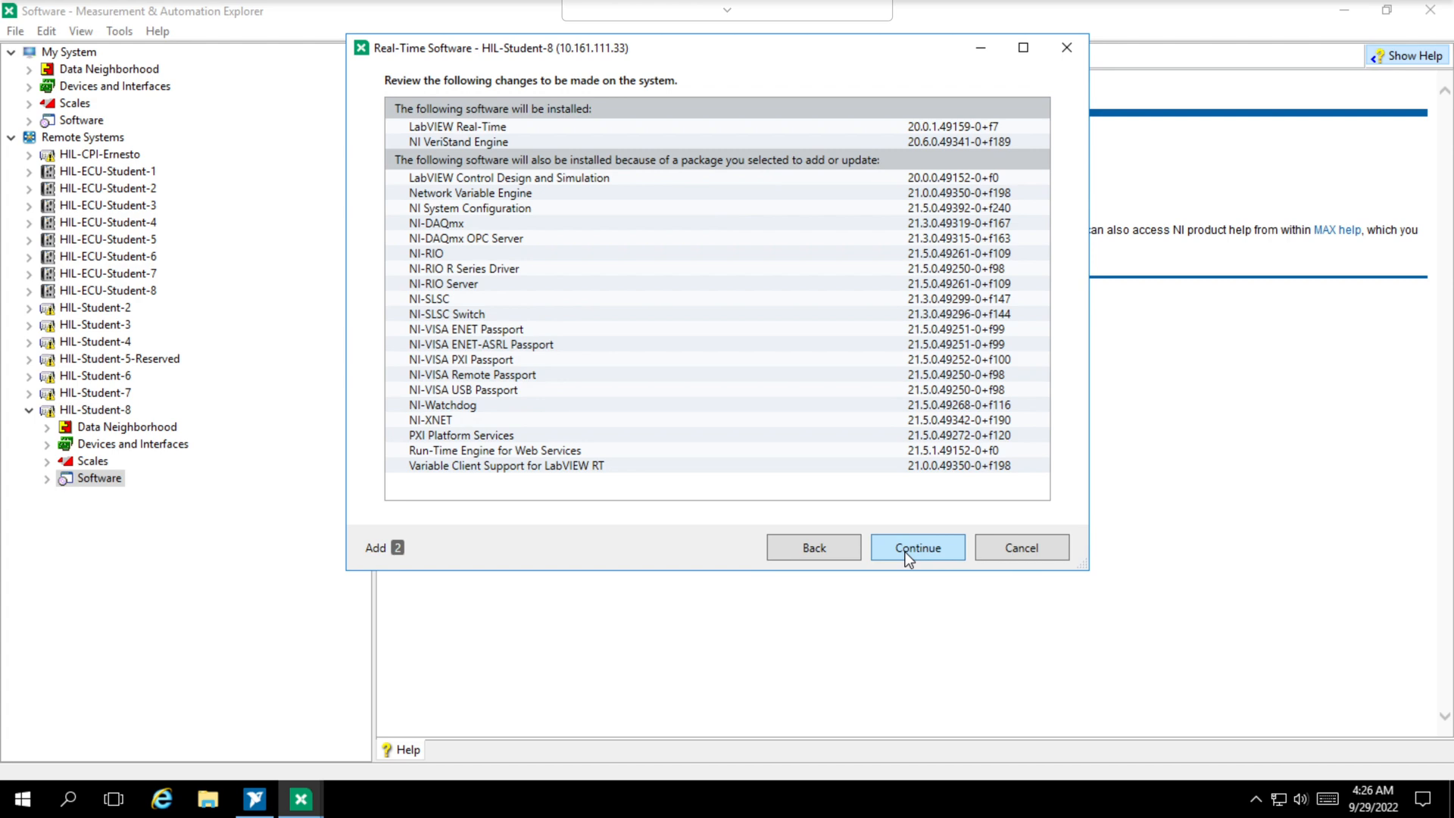
left_click(908, 558)
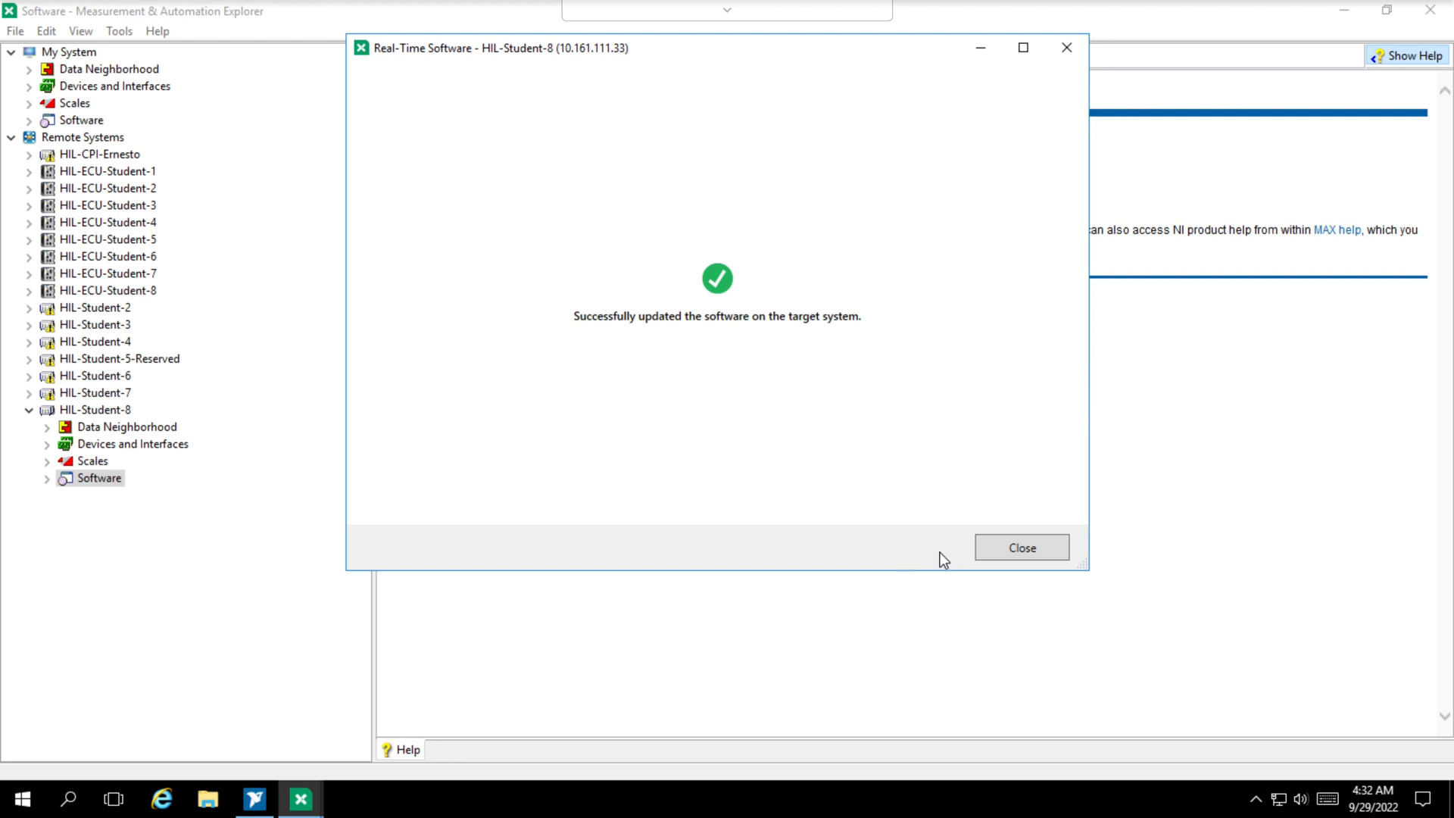
left_click(995, 556)
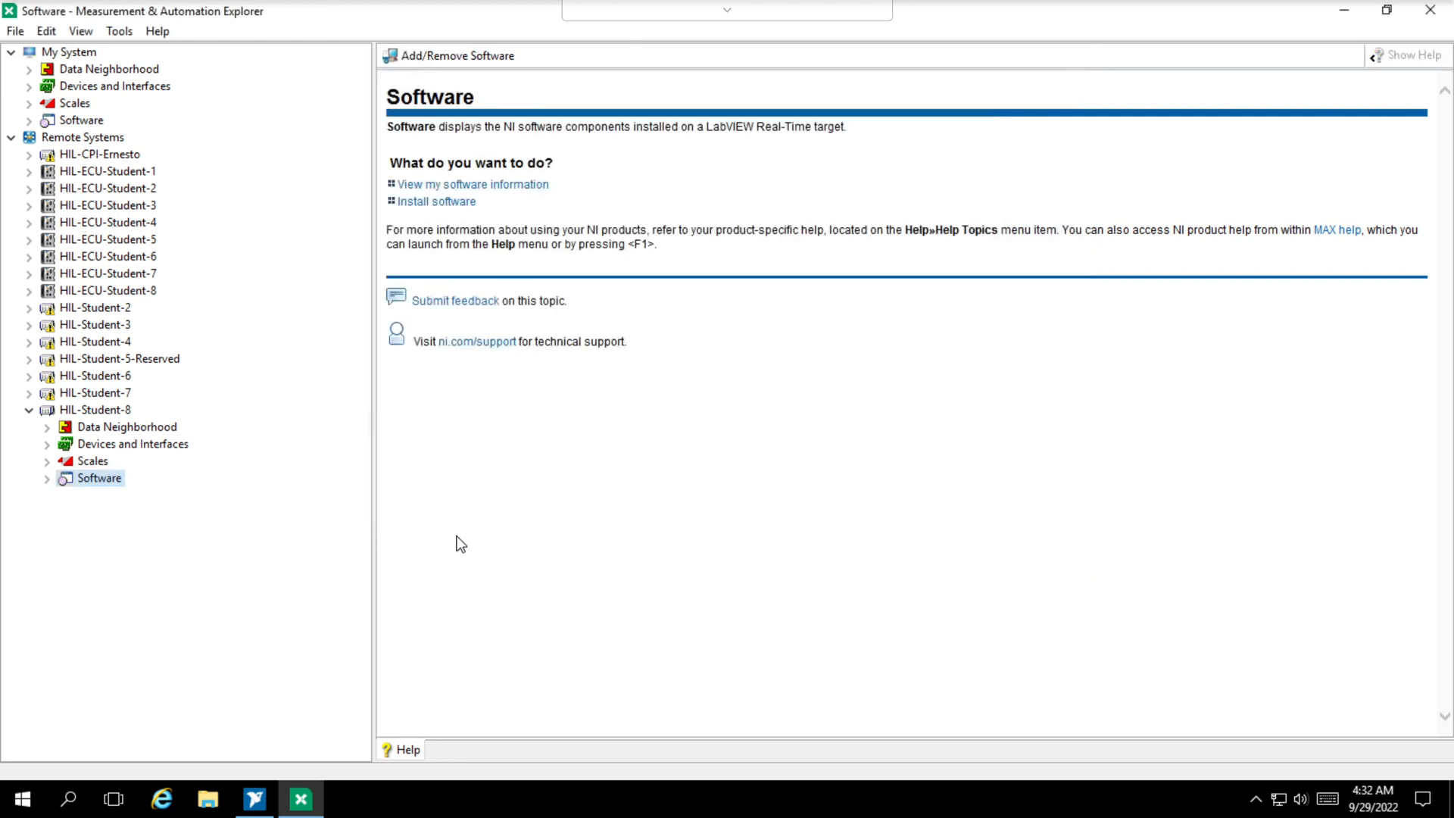
- Check the list of software installed on HIL-Student-8
left_click(48, 483)
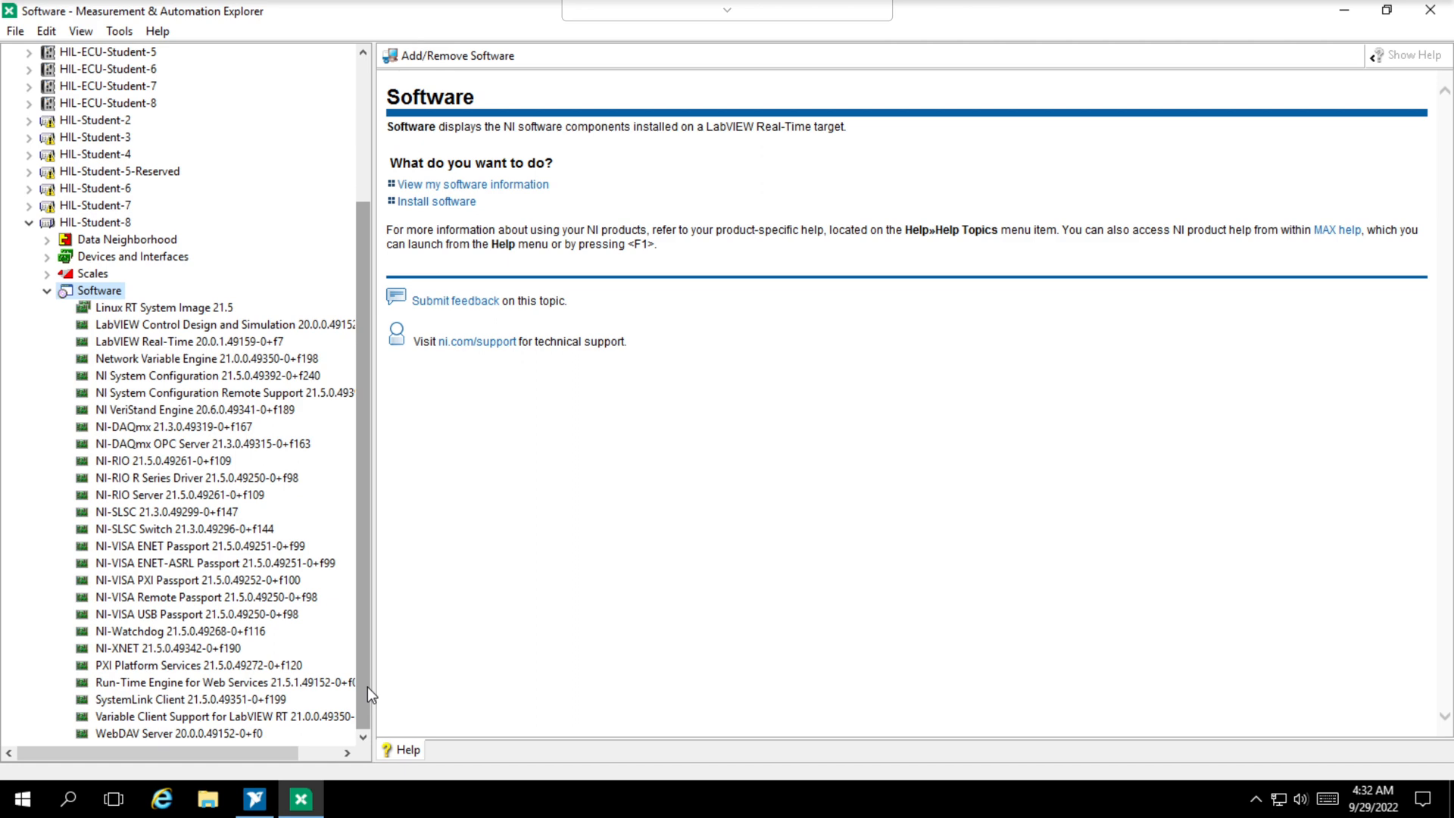
left_click(47, 291)
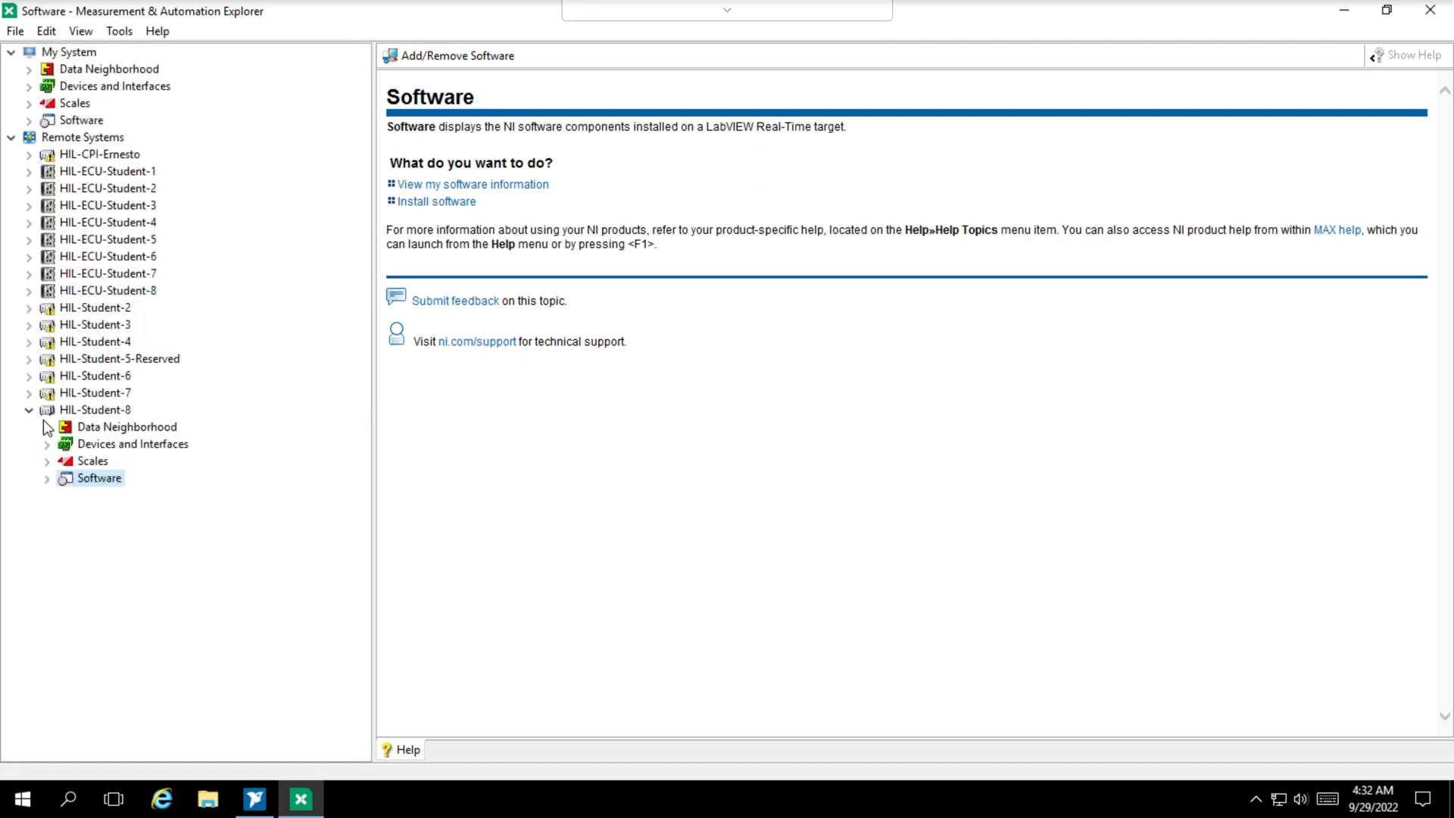
- Rename the NI PXIe-6341 module in slot 2 of the HIL-Student-8 chassis to PXIe-6341 and save the change
left_click(47, 445)
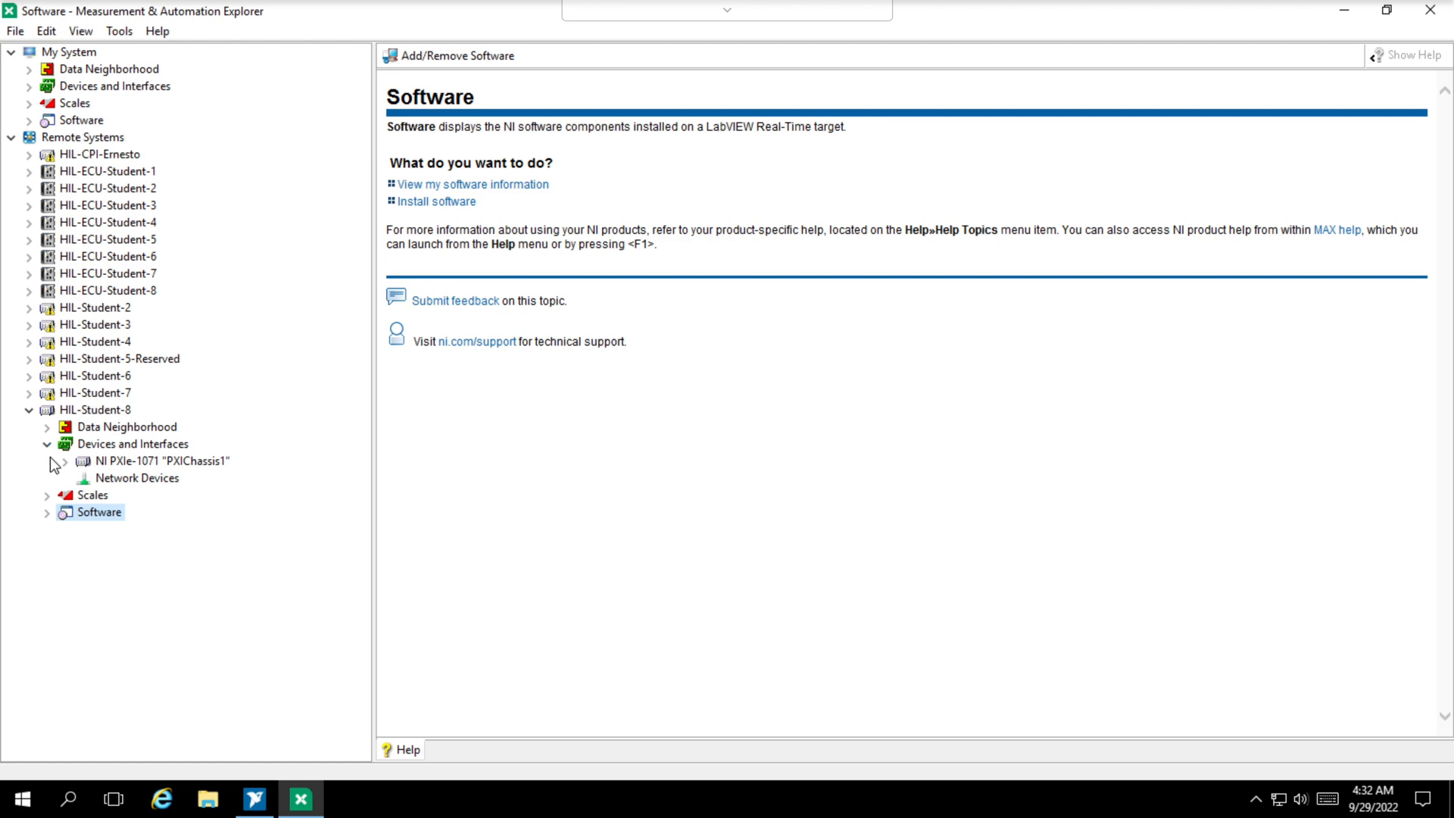
left_click(65, 462)
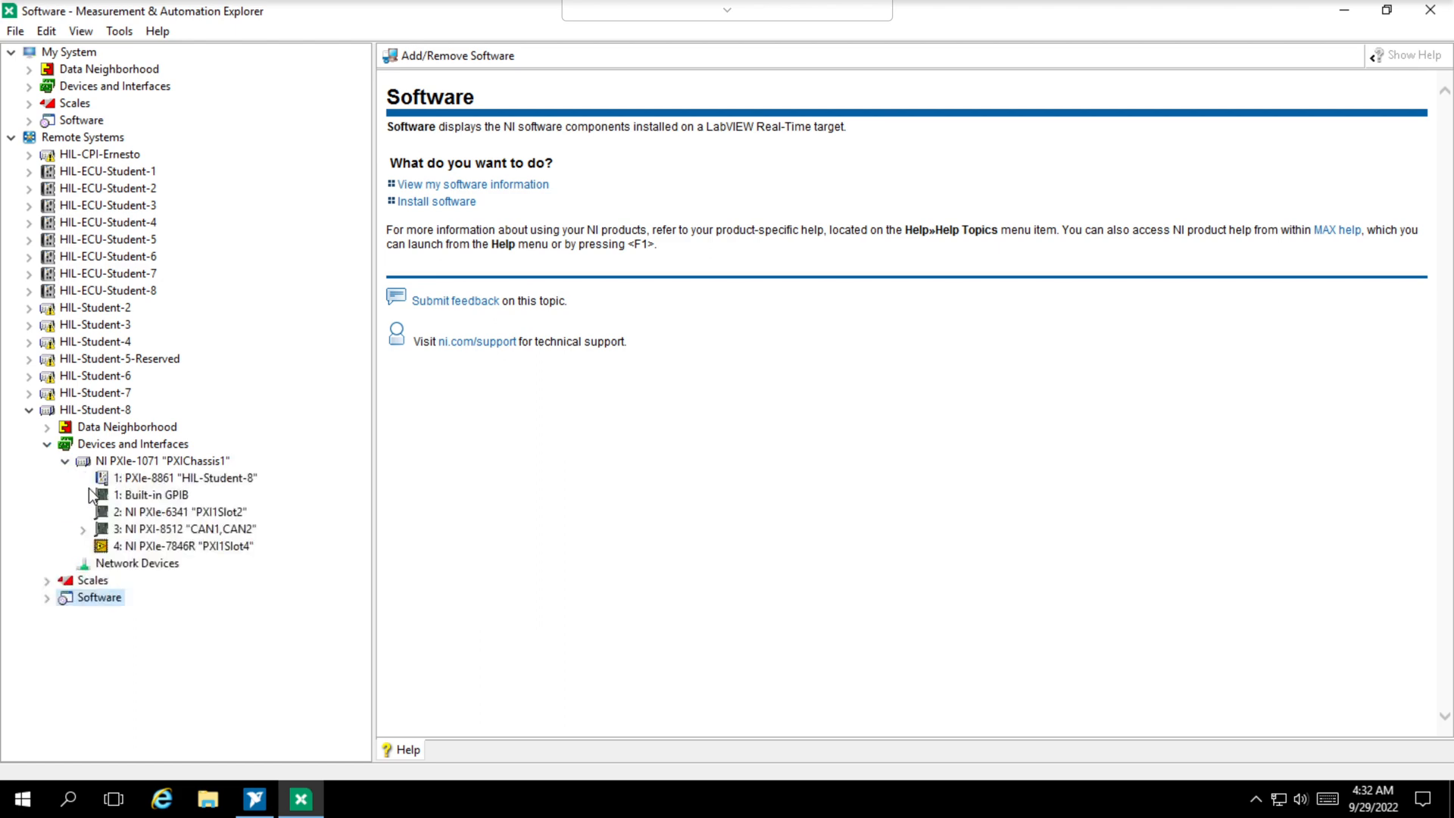
left_click(149, 512)
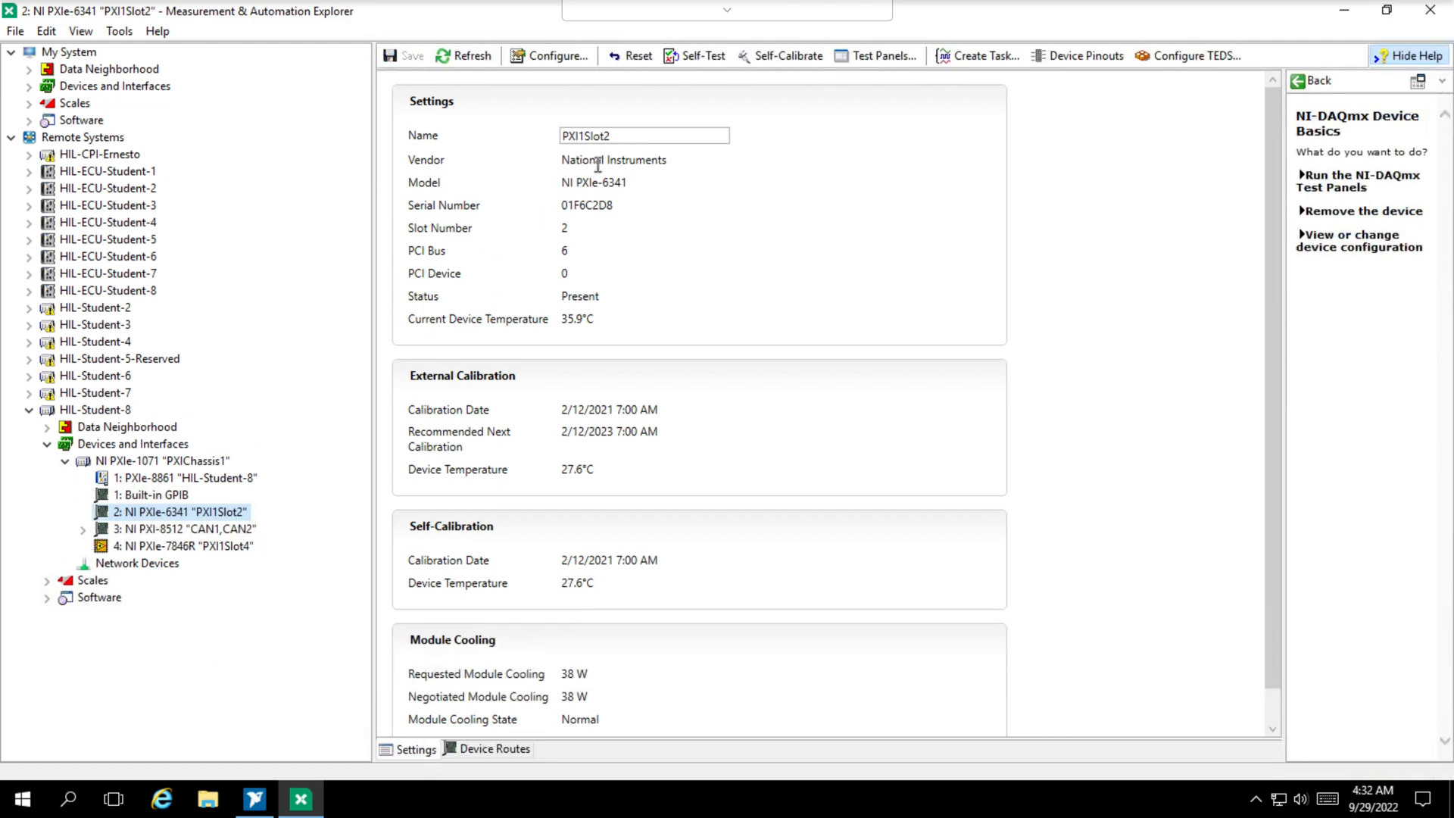
left_click(578, 138)
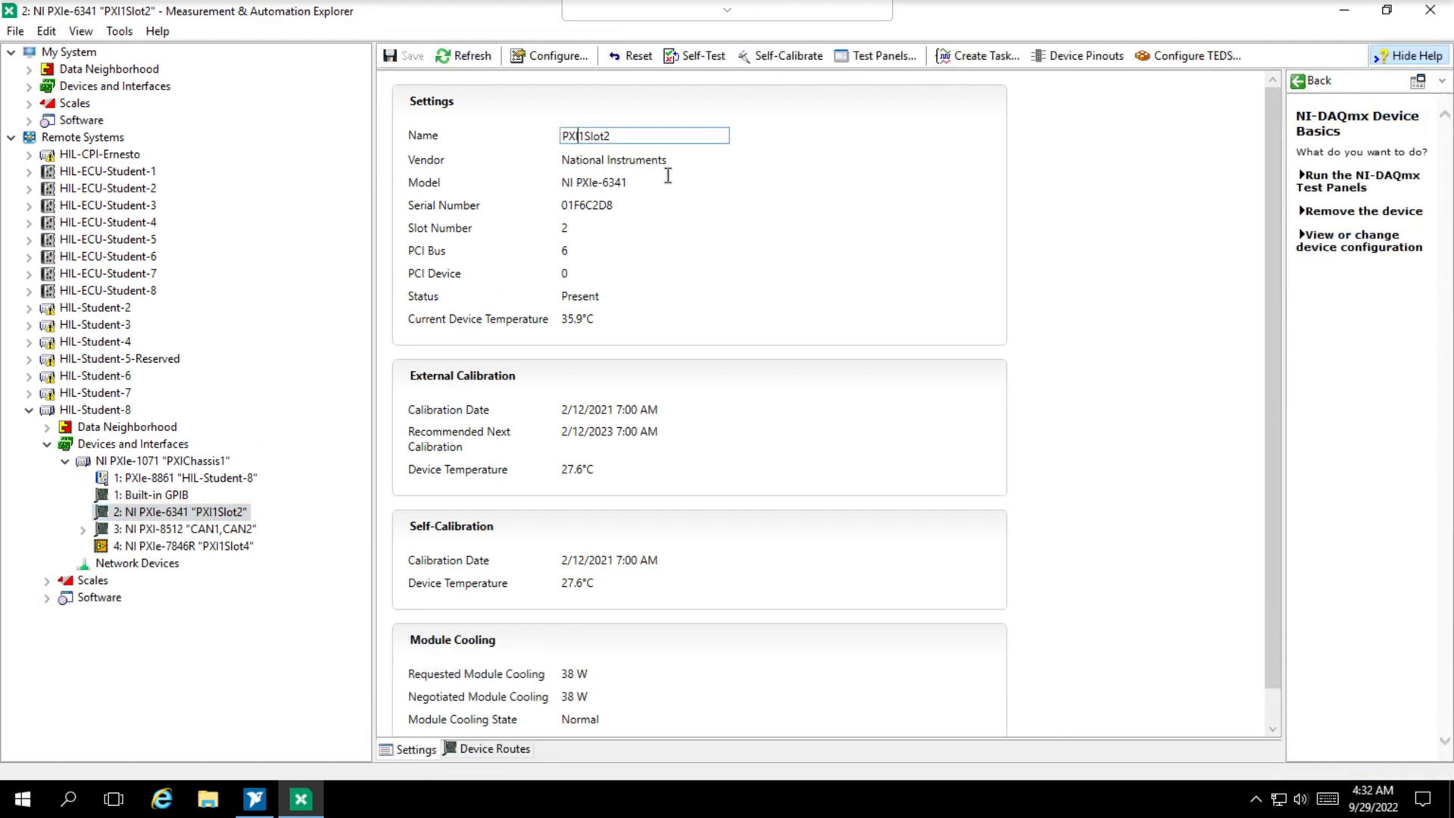
key("shift+End")
type("e")
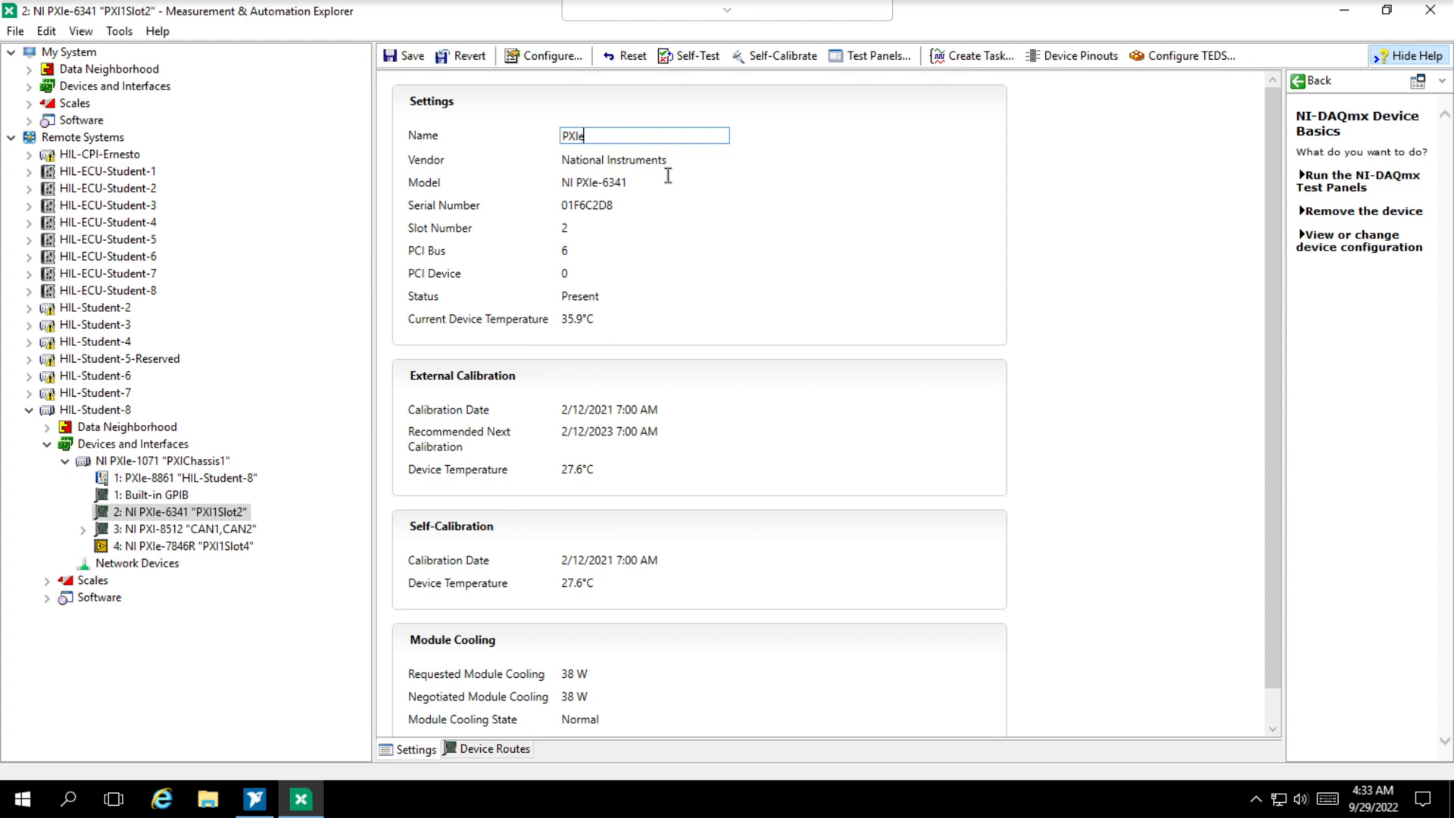
type("-6341")
left_click(407, 61)
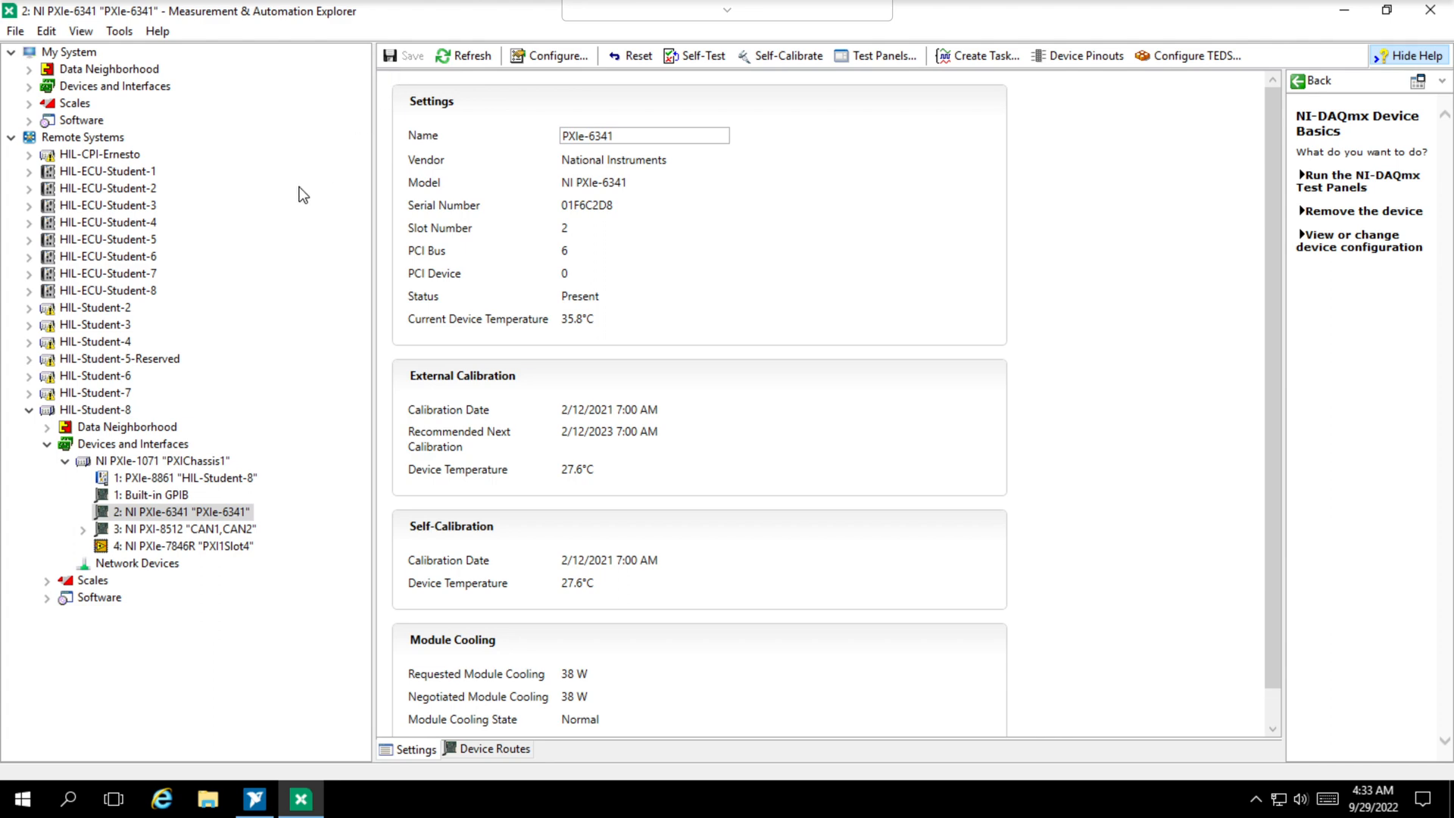
- Display the system settings of the HIL-Student-8 target
left_click(98, 409)
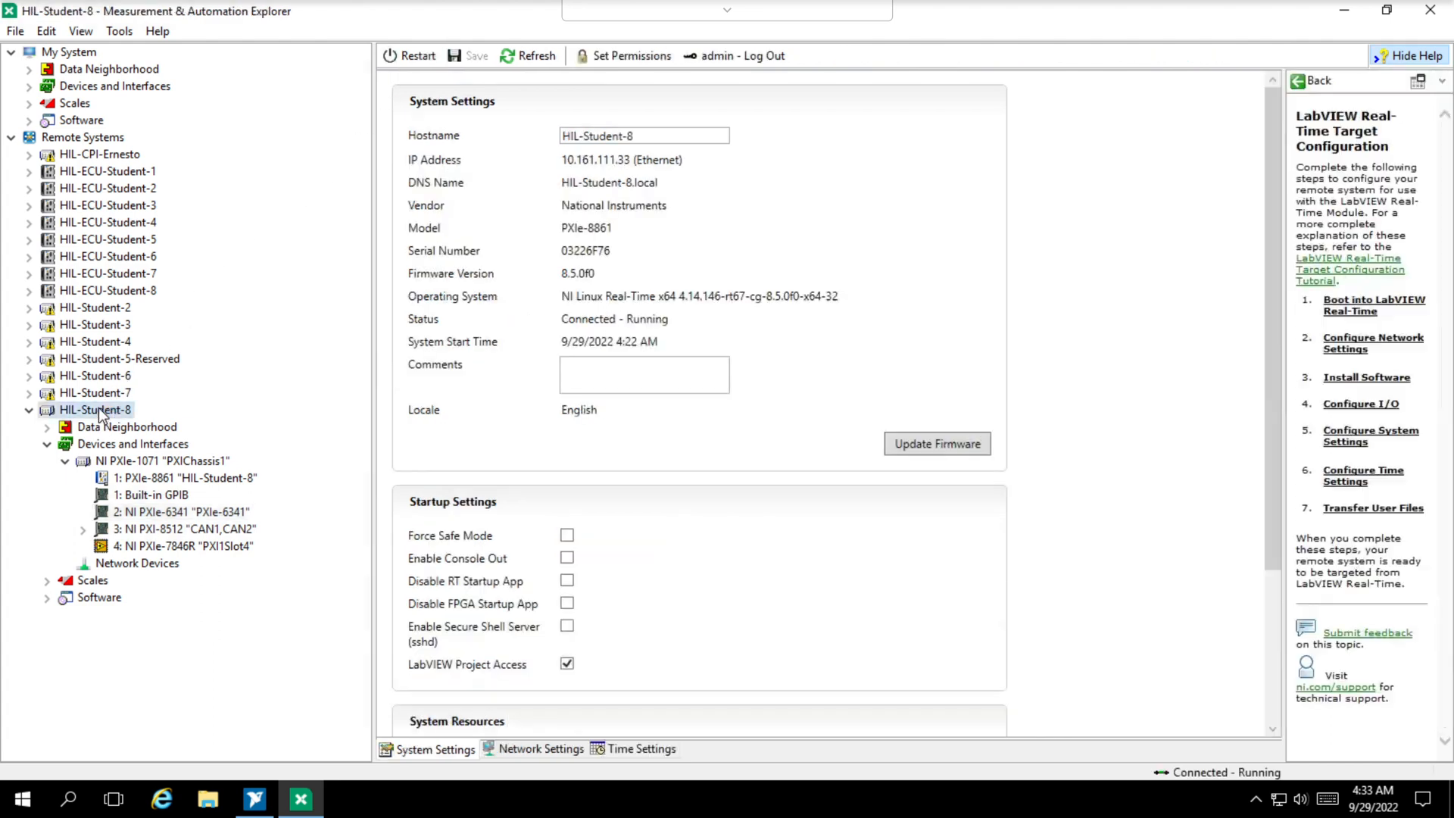